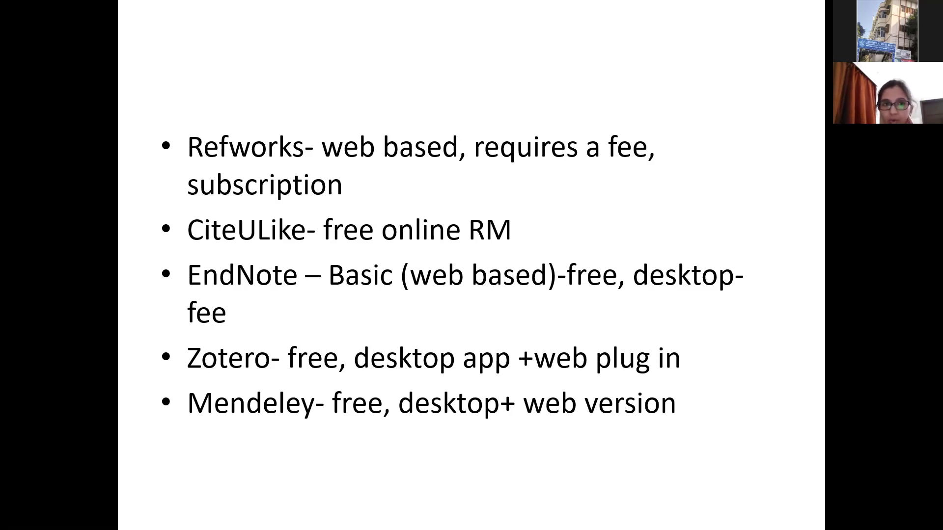
{"action": "key", "text": "alt+Tab"}
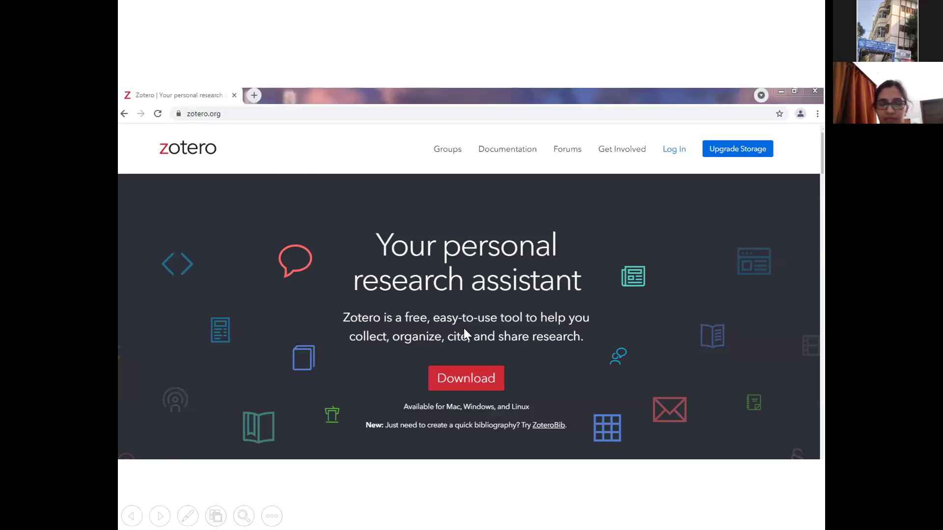
{"action": "left_click", "coordinate": [505, 407]}
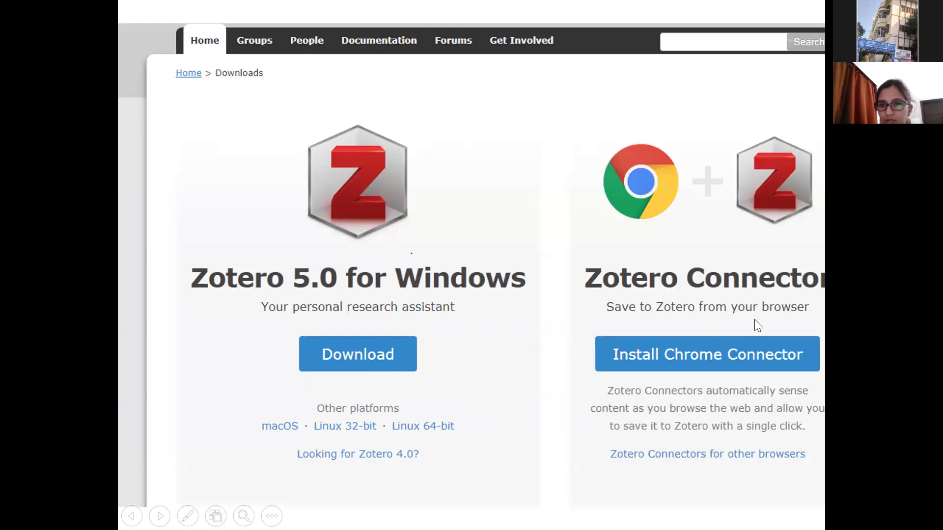
{"action": "left_click", "coordinate": [583, 386]}
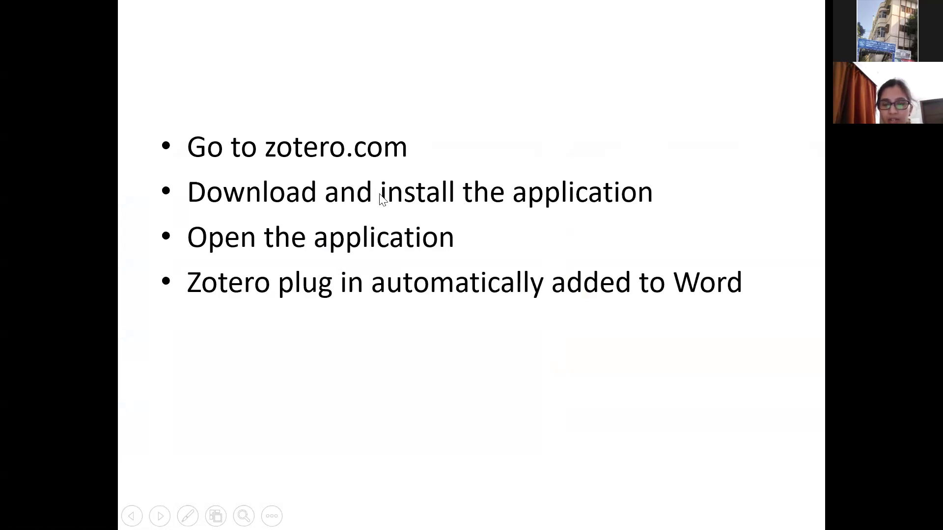
{"action": "left_click", "coordinate": [415, 256]}
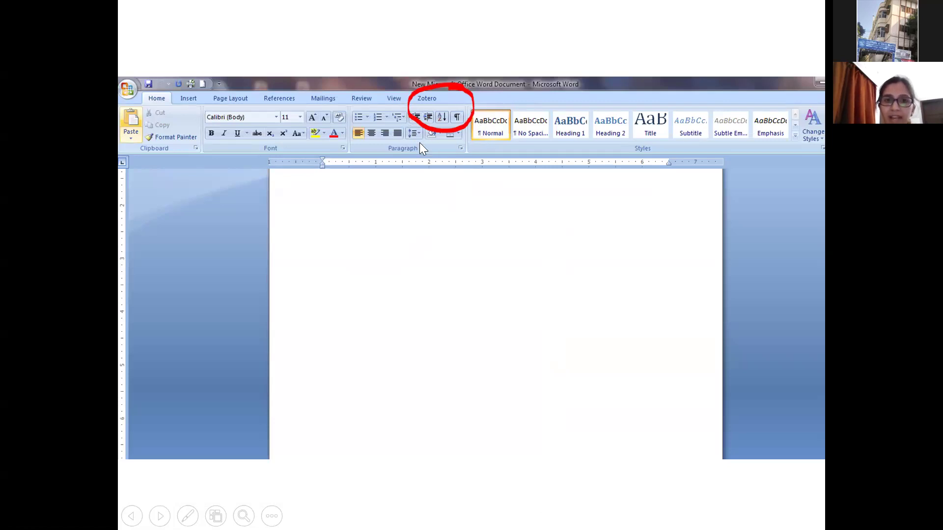
{"action": "left_click", "coordinate": [413, 102]}
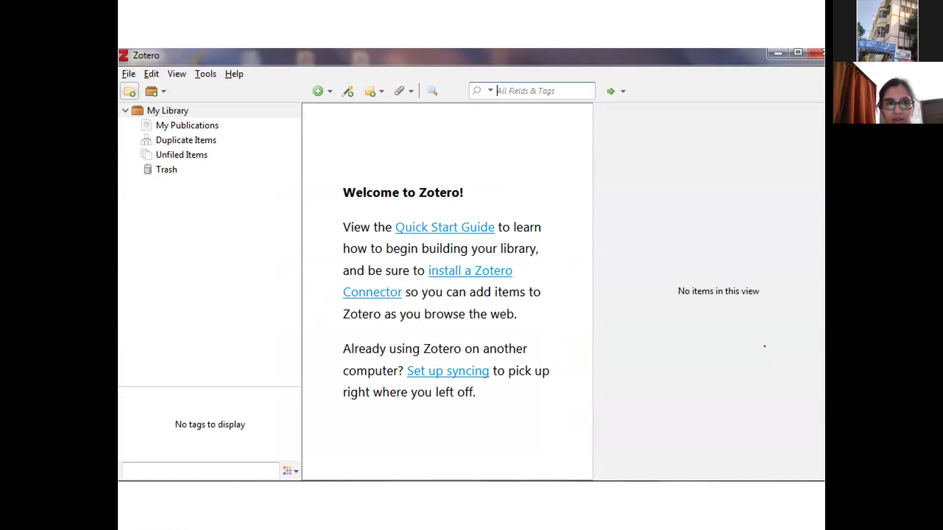
{"action": "key", "text": "Right"}
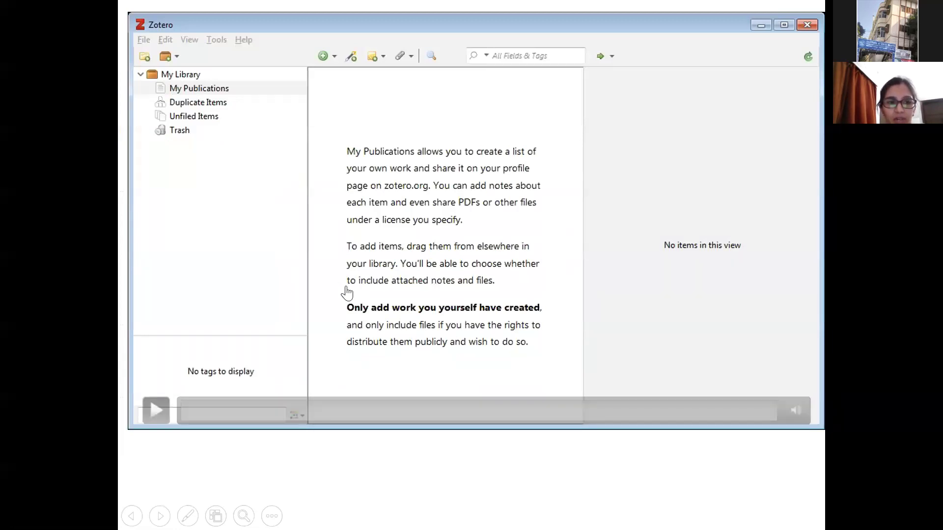
{"action": "left_click", "coordinate": [145, 412]}
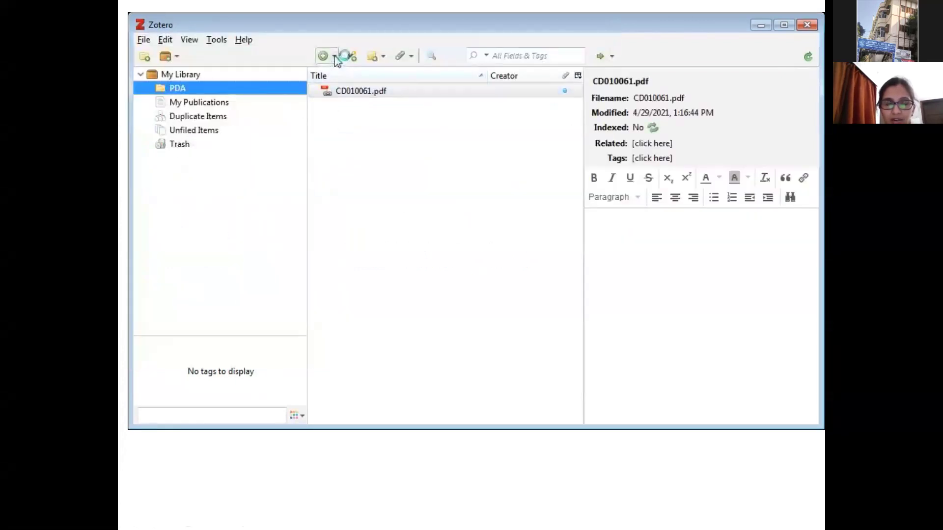
{"action": "mouse_move", "coordinate": [417, 389]}
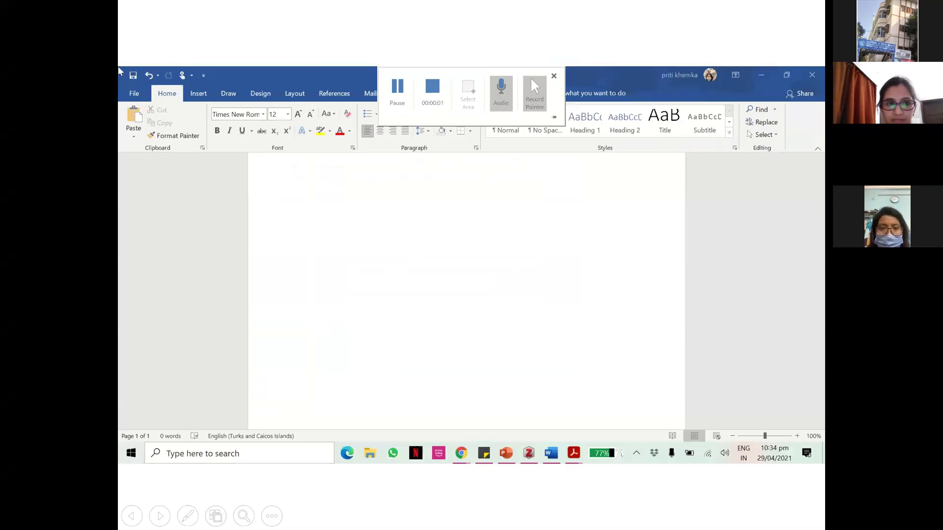
{"action": "mouse_move", "coordinate": [275, 445]}
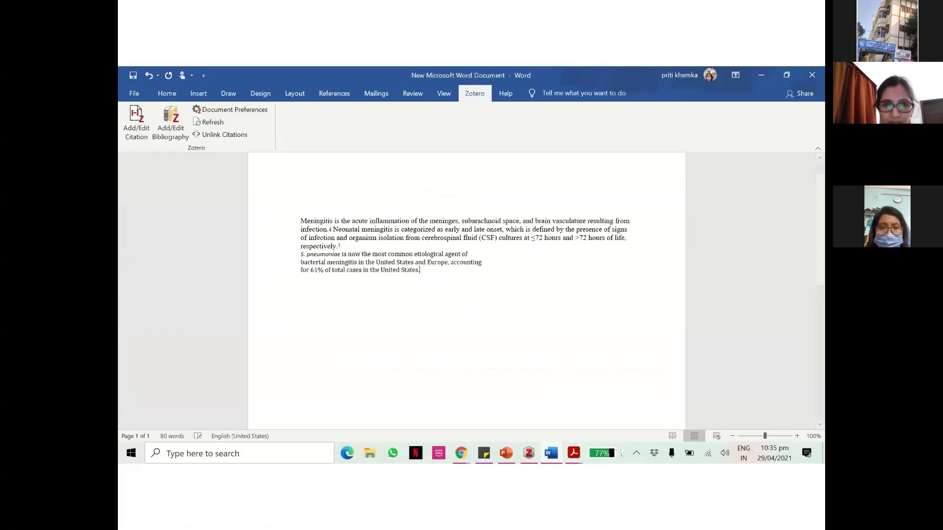
- Search Zotero for "epide", cite the article on epidemiology and treatment of acute bacterial meningitis after the S. pneumoniae sentence, and start a new line
{"action": "left_click", "coordinate": [146, 129]}
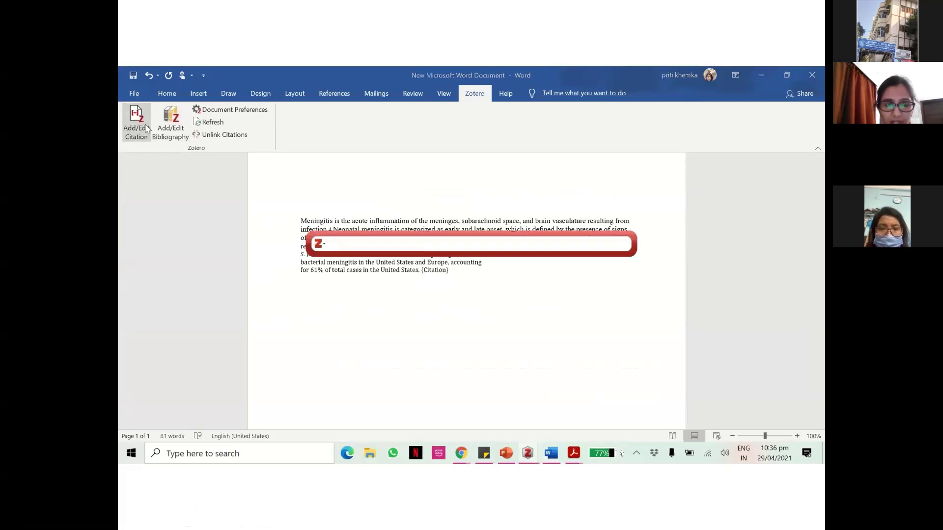
{"action": "type", "text": "epide"}
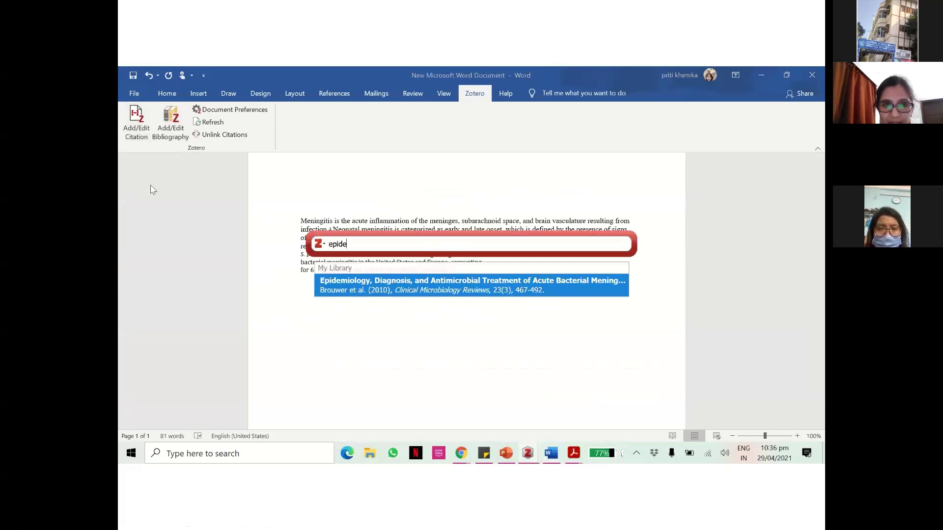
{"action": "left_click", "coordinate": [356, 283]}
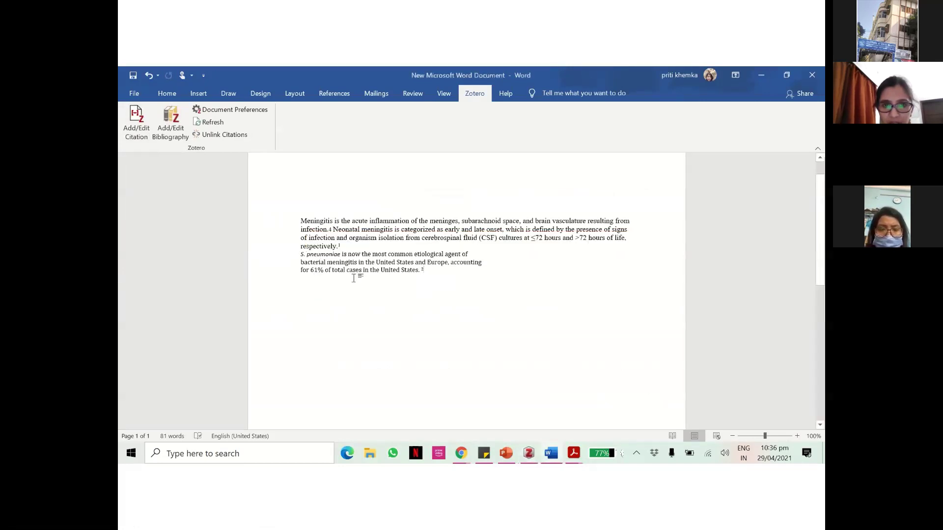
{"action": "key", "text": "Return"}
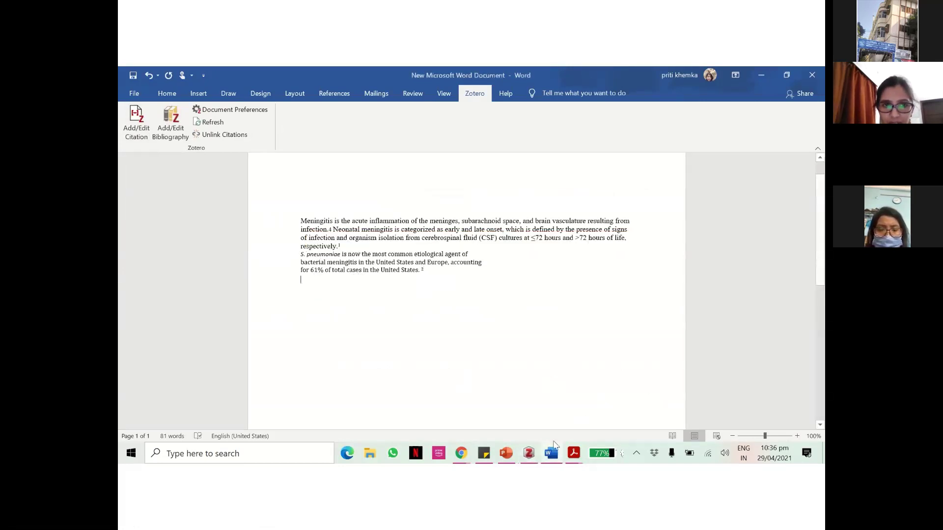
- Copy the neonatal and maternal risk factors sentence from j.1365-3156.2011.02750.x.pdf into the Word document and end it with a period
{"action": "left_click", "coordinate": [574, 453]}
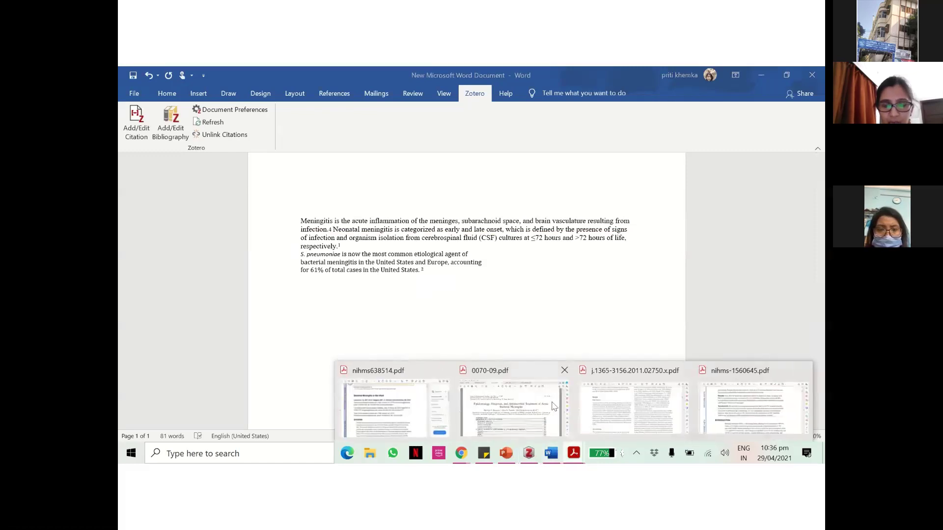
{"action": "left_click", "coordinate": [618, 402]}
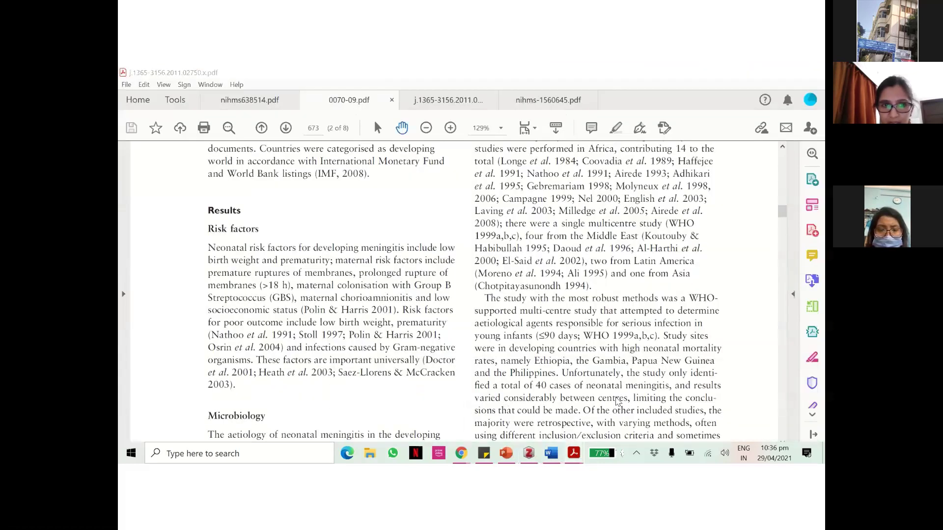
{"action": "left_click_drag", "start_coordinate": [207, 242], "coordinate": [300, 308]}
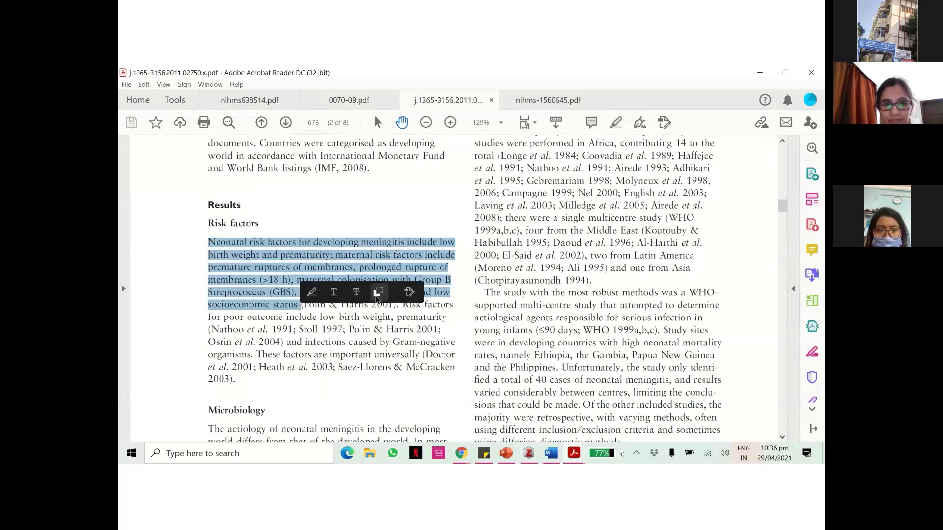
{"action": "left_click", "coordinate": [376, 293]}
{"action": "left_click", "coordinate": [556, 455]}
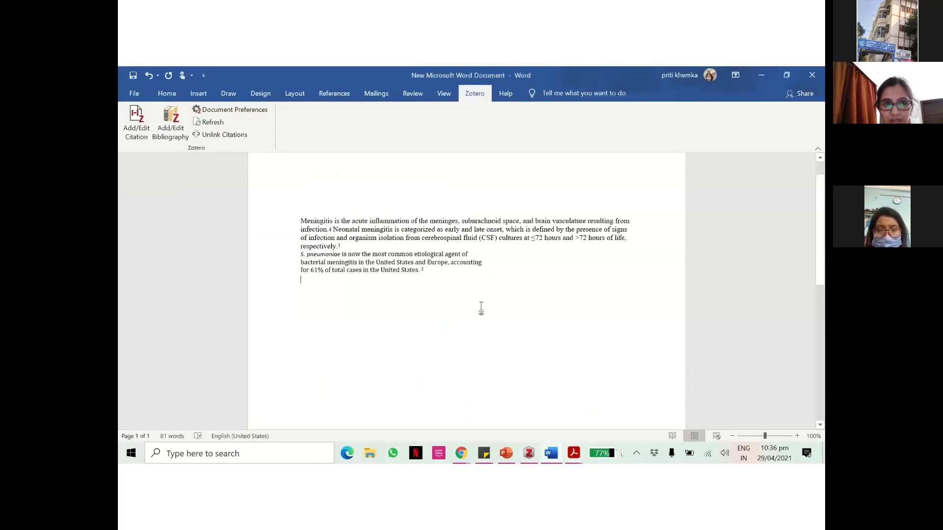
{"action": "key", "text": "ctrl+v"}
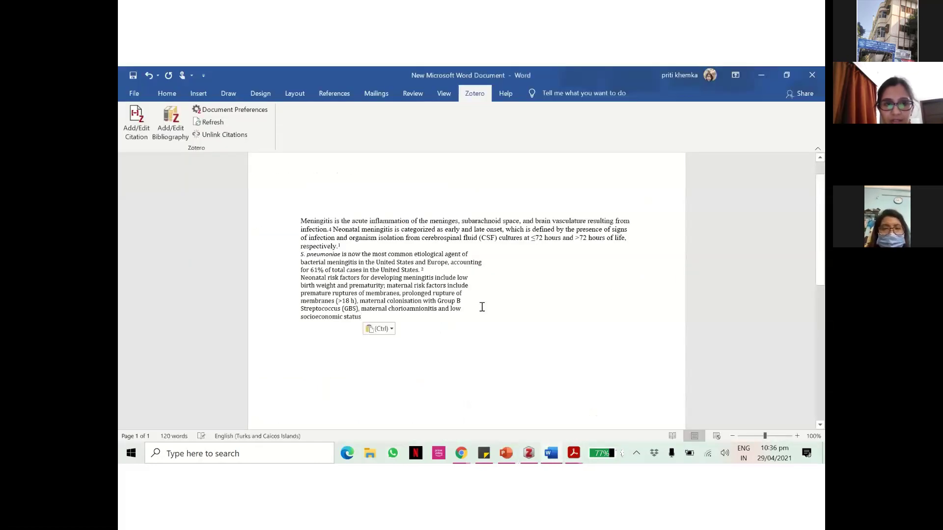
{"action": "type", "text": "."}
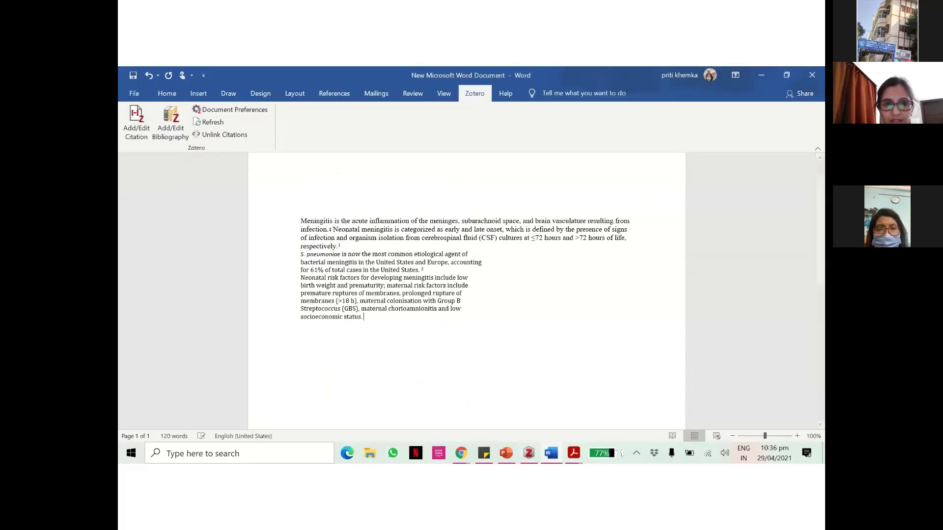
- Start a Zotero citation after the risk factors sentence and check the source article's title in j.1365-3156.2011.02750.x.pdf
{"action": "left_click", "coordinate": [136, 125]}
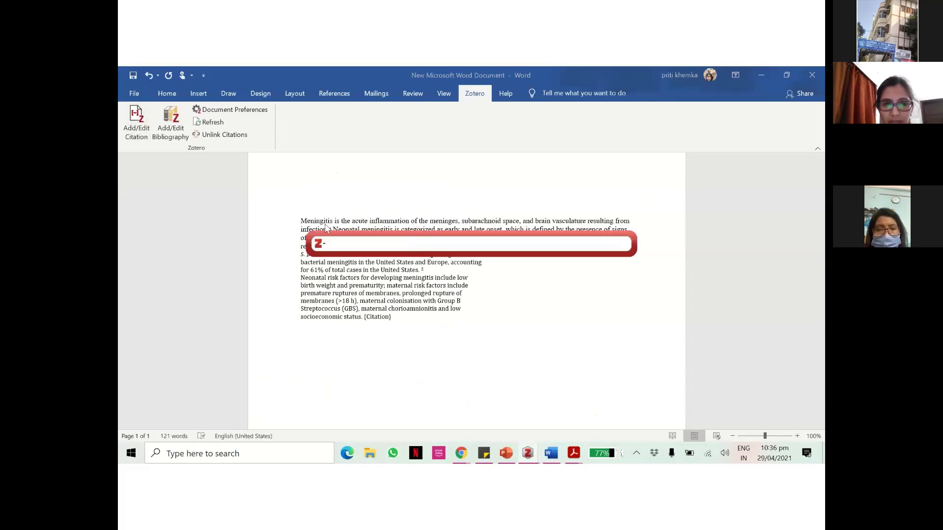
{"action": "type", "text": "epi"}
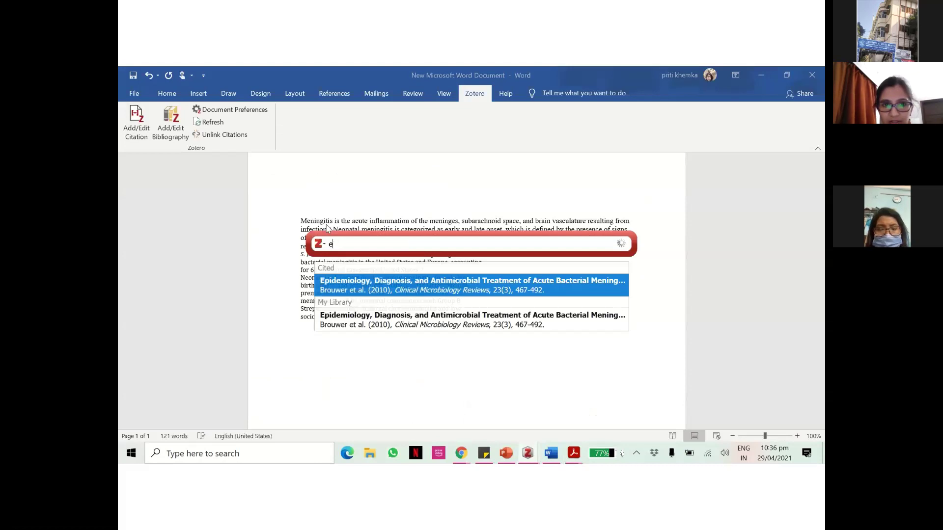
{"action": "key", "text": "BackSpace"}
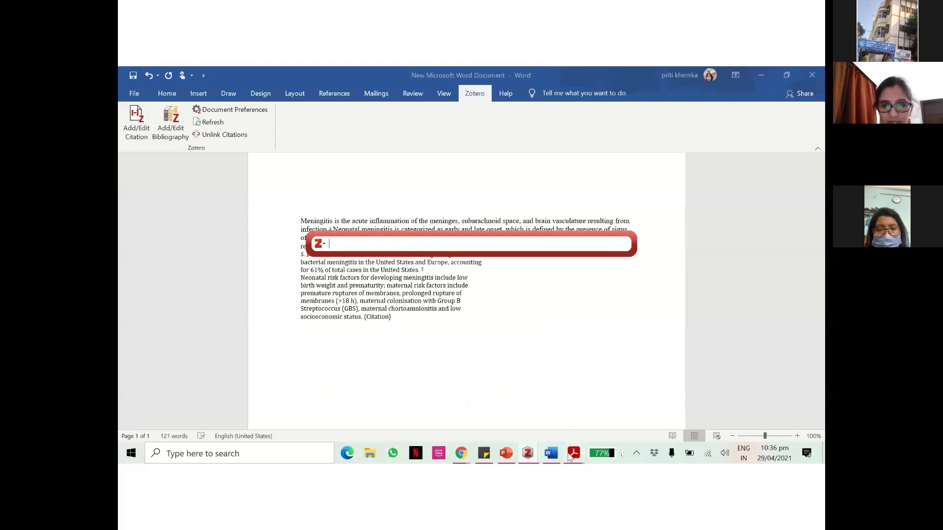
{"action": "mouse_move", "coordinate": [572, 455]}
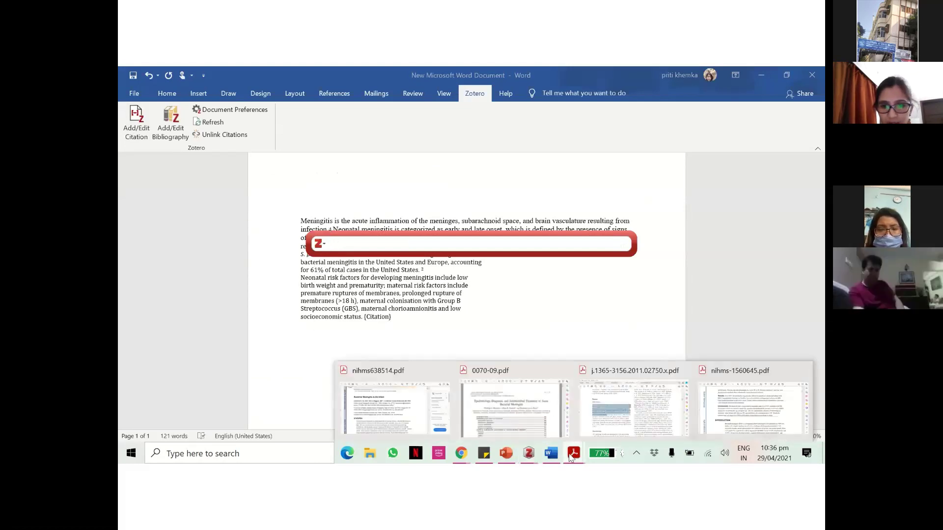
{"action": "left_click", "coordinate": [614, 397]}
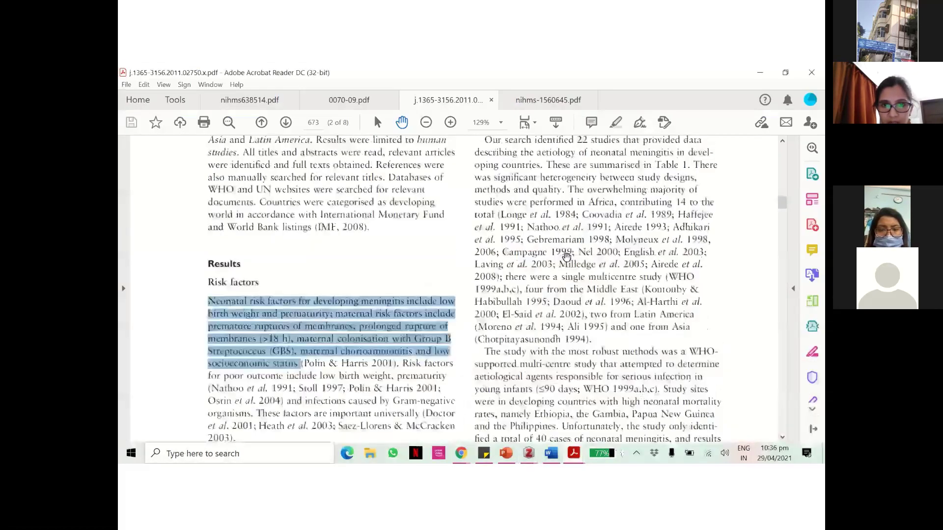
{"action": "scroll", "coordinate": [566, 256], "scroll_direction": "up", "scroll_amount": 15}
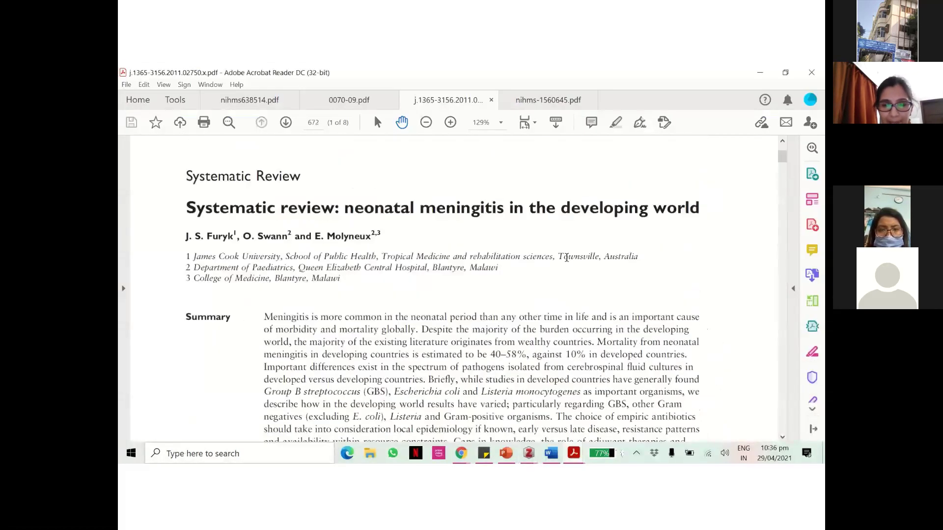
{"action": "left_click", "coordinate": [551, 454]}
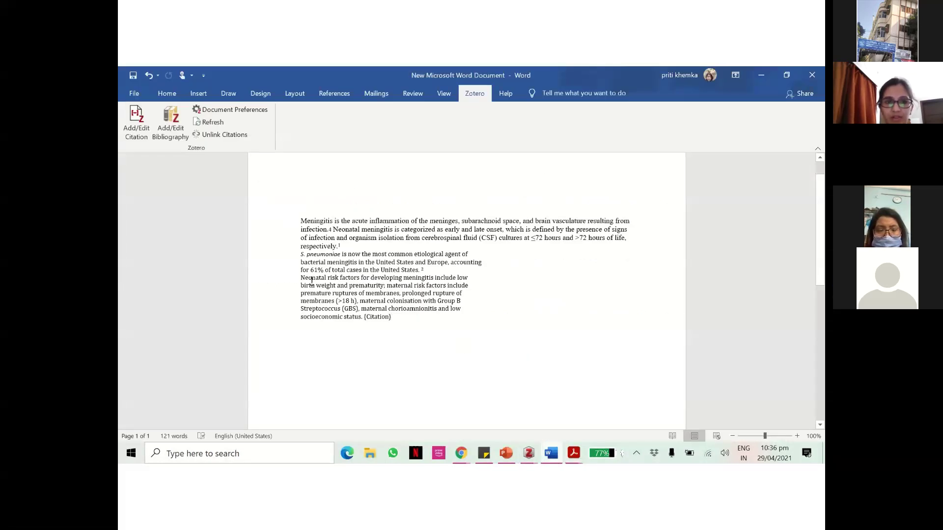
- Fill the citation placeholder after "socioeconomic status." by searching "sys" and choosing "Systematic review: neonatal meningitis in the developing world"
{"action": "left_click", "coordinate": [373, 317]}
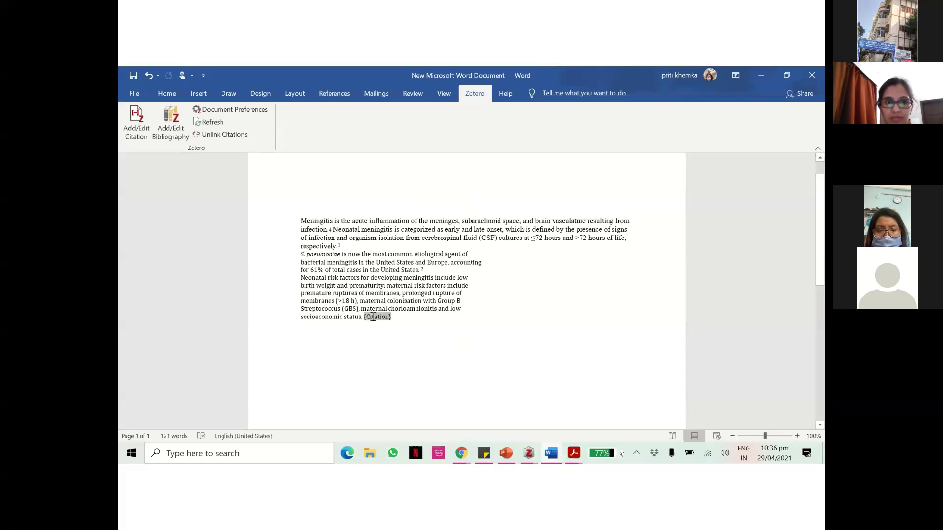
{"action": "left_click", "coordinate": [137, 122]}
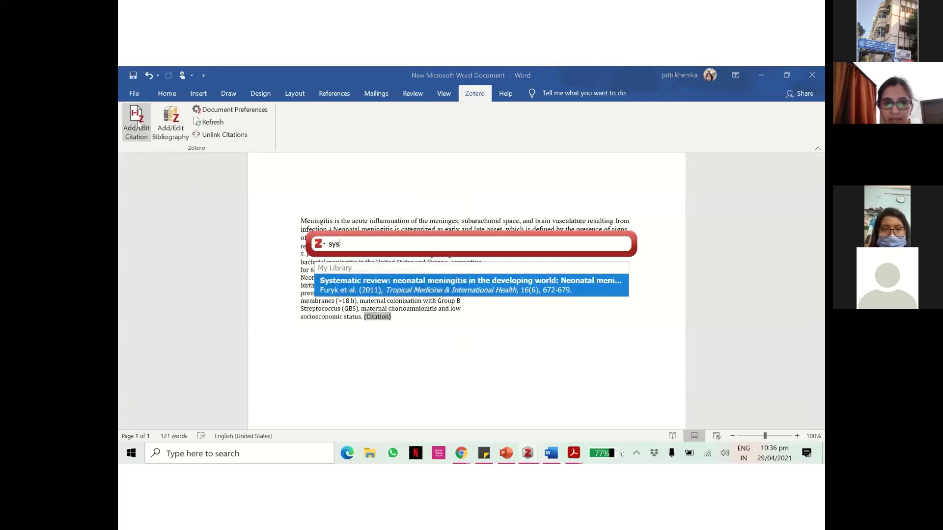
{"action": "key", "text": "Return"}
{"action": "key", "text": "Return"}
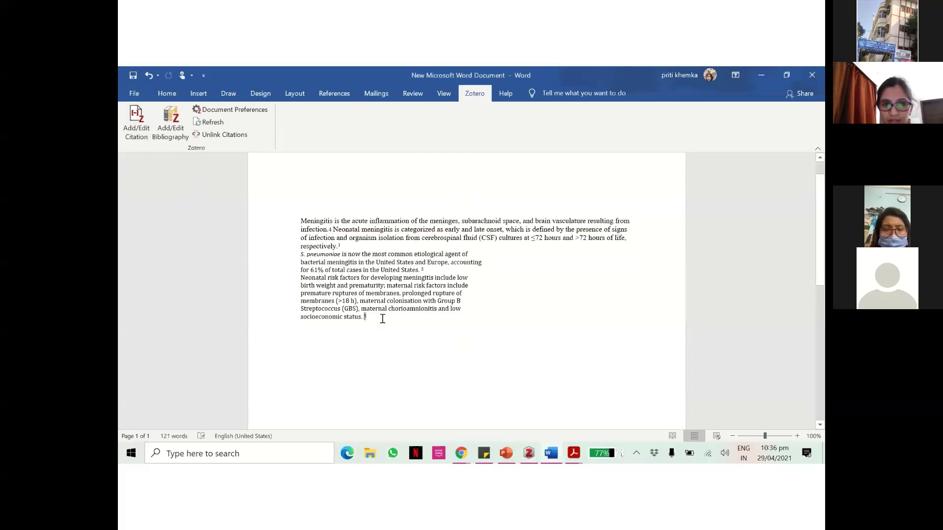
{"action": "key", "text": "Return"}
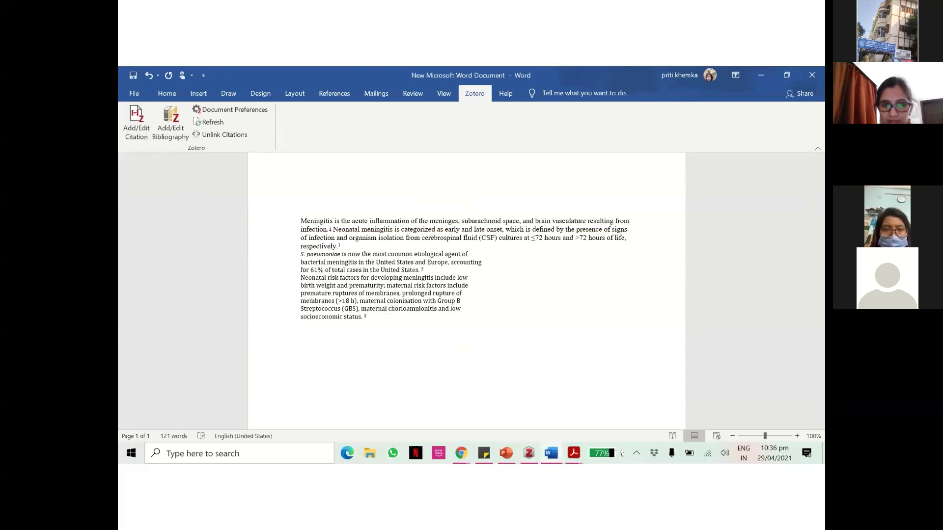
- Copy the Conclusions passage from nihms-1560645.pdf, check the article's title, and paste the passage below the risk factors paragraph in Word
{"action": "mouse_move", "coordinate": [573, 453]}
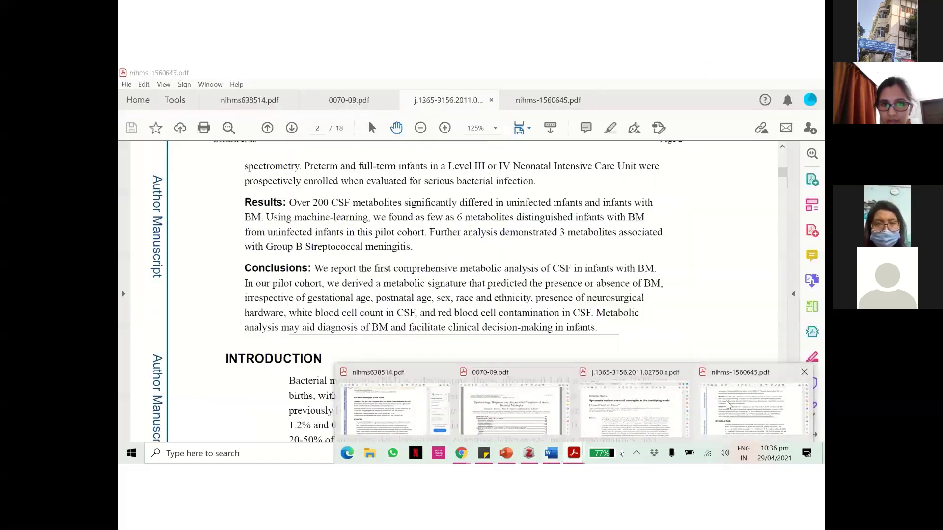
{"action": "left_click", "coordinate": [726, 405]}
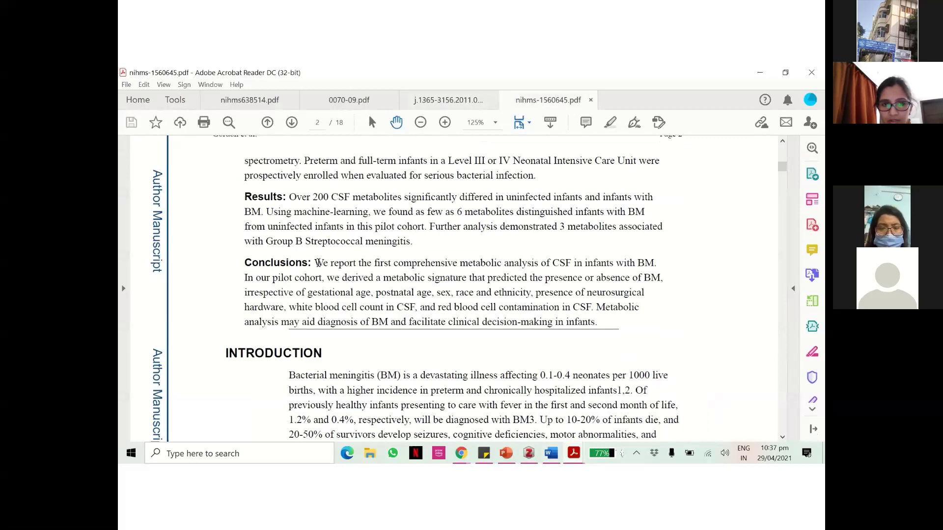
{"action": "left_click_drag", "start_coordinate": [314, 264], "coordinate": [603, 319]}
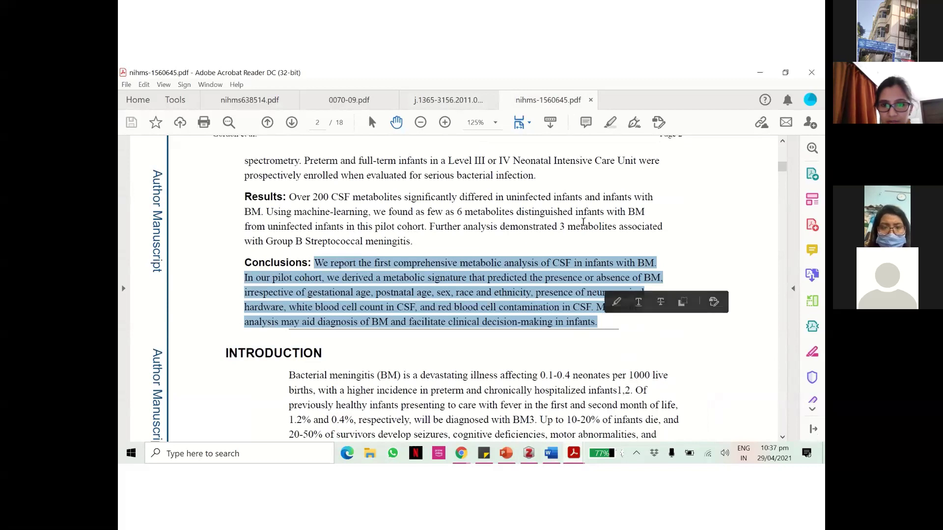
{"action": "scroll", "coordinate": [583, 222], "scroll_direction": "up", "scroll_amount": 6}
{"action": "scroll", "coordinate": [583, 222], "scroll_direction": "up", "scroll_amount": 8}
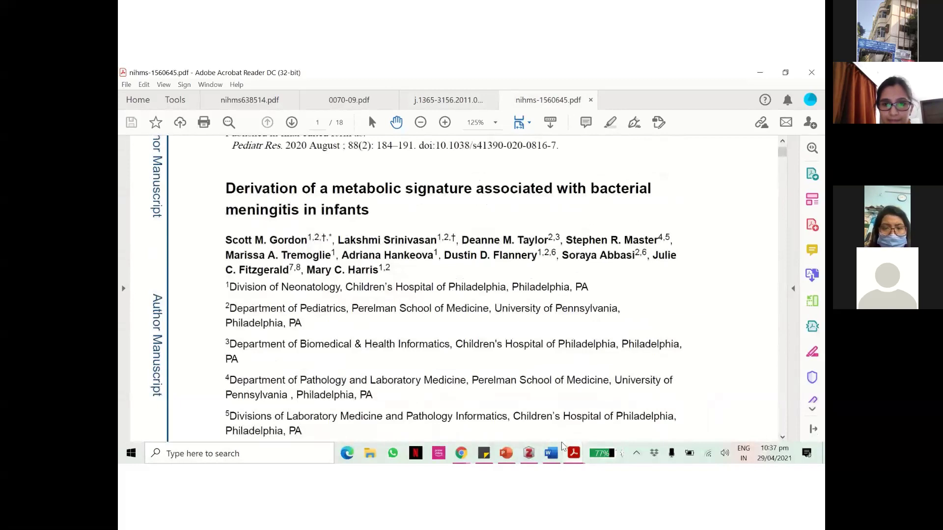
{"action": "left_click", "coordinate": [552, 456]}
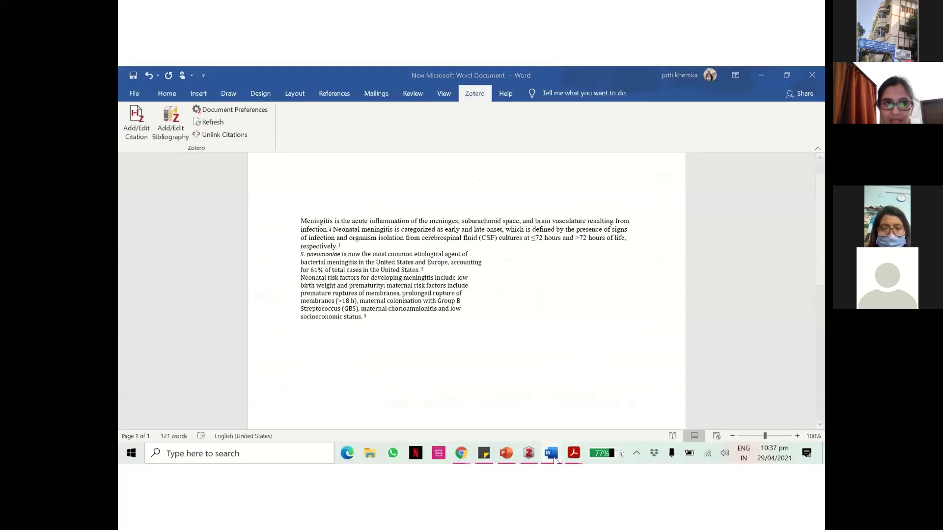
{"action": "left_click", "coordinate": [552, 454]}
{"action": "left_click", "coordinate": [551, 454]}
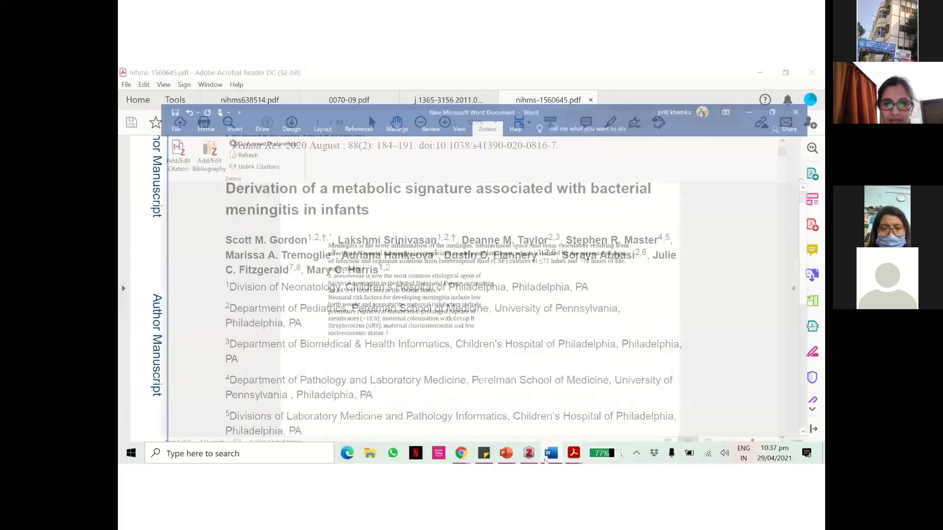
{"action": "key", "text": "ctrl+v"}
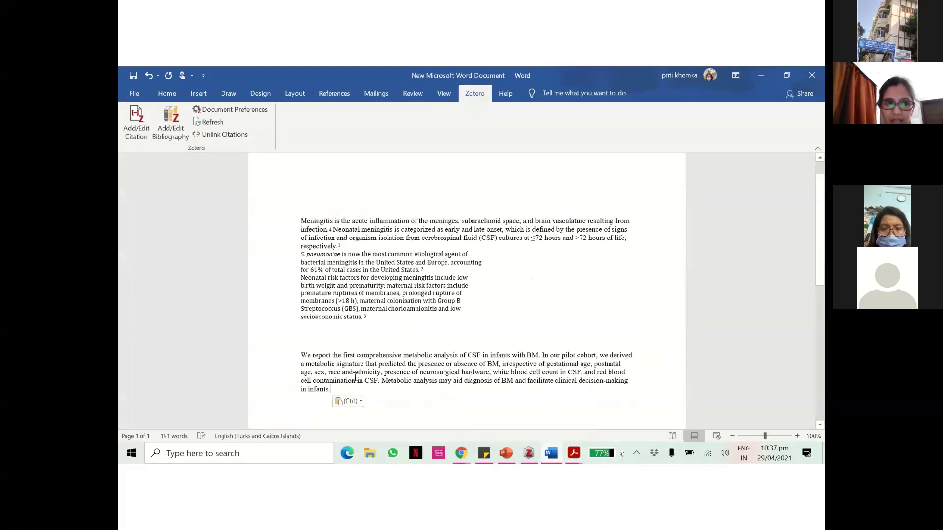
- Cite "Derivation of a metabolic signature associated with bacterial meningitis in infants" after the pasted passage by searching Zotero for its first author
{"action": "left_click", "coordinate": [138, 125]}
{"action": "type", "text": "go"}
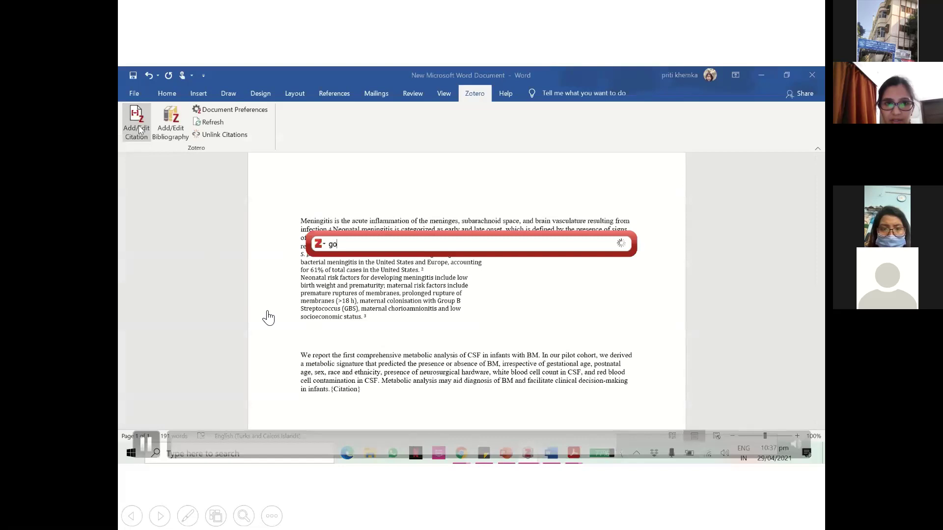
{"action": "type", "text": "rd"}
{"action": "key", "text": "Return"}
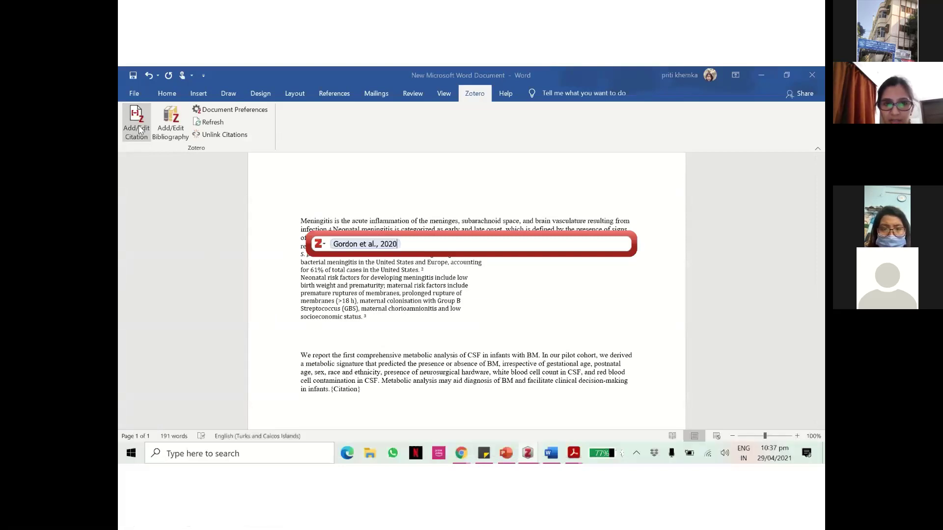
{"action": "key", "text": "Return"}
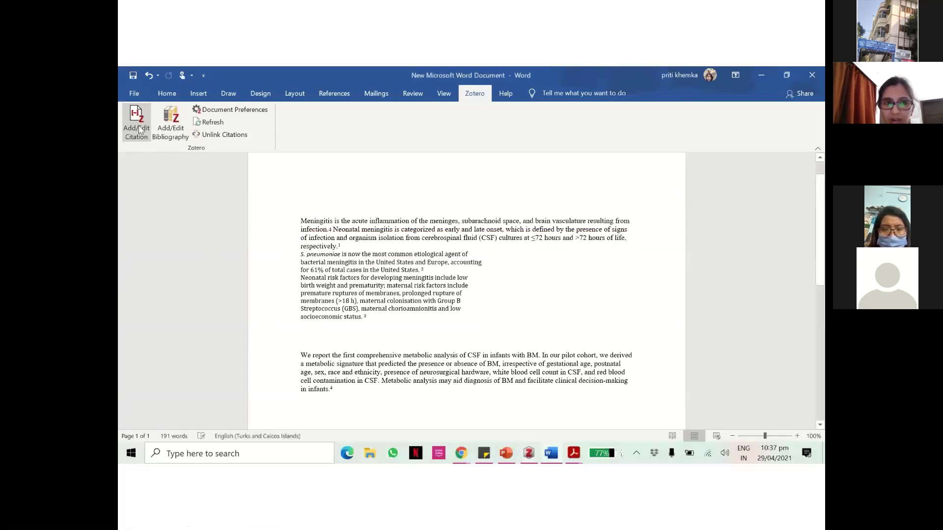
- Add a REFERENCES heading below the last paragraph and insert the Zotero bibliography under it
{"action": "key", "text": "Return"}
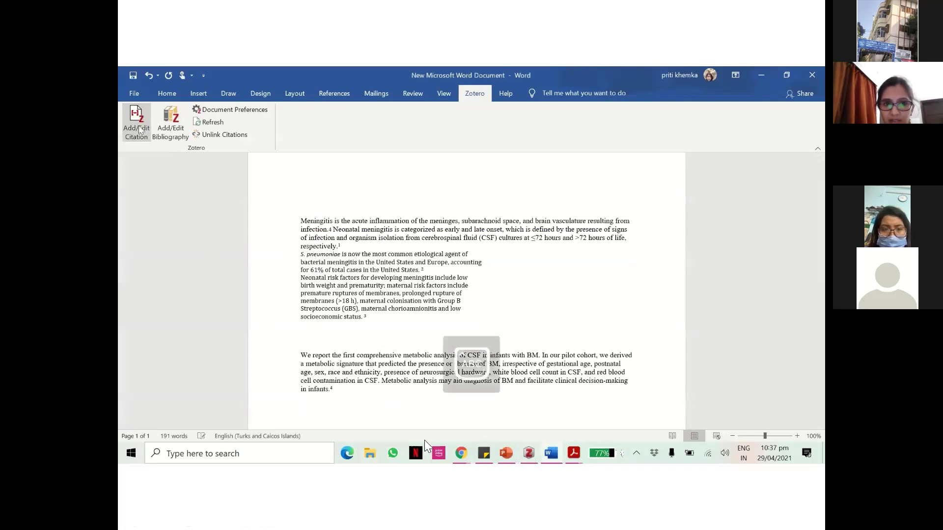
{"action": "type", "text": "REFERENCES"}
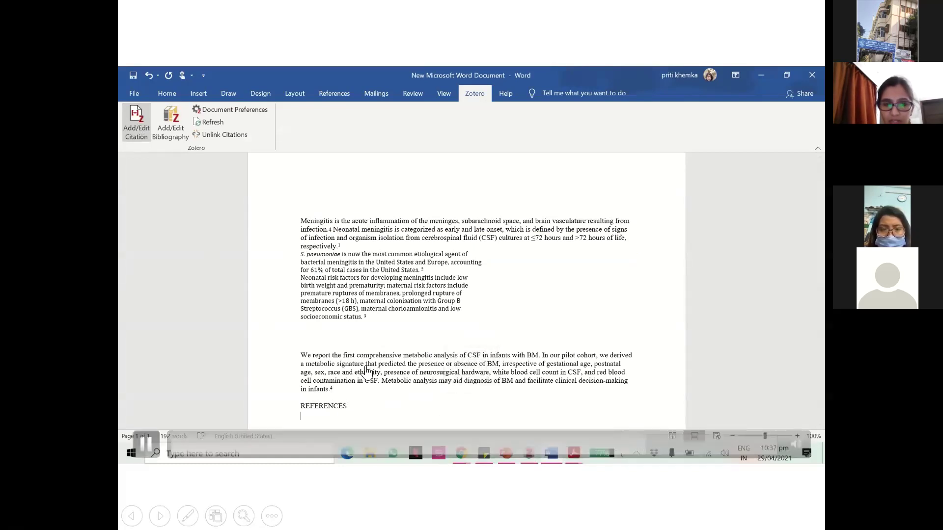
{"action": "scroll", "coordinate": [138, 104], "scroll_direction": "down", "scroll_amount": 1}
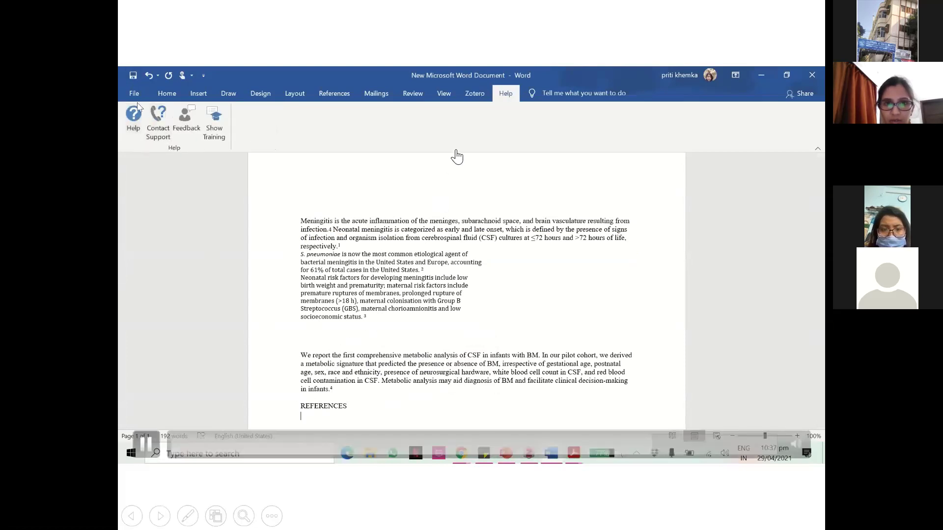
{"action": "left_click", "coordinate": [474, 94]}
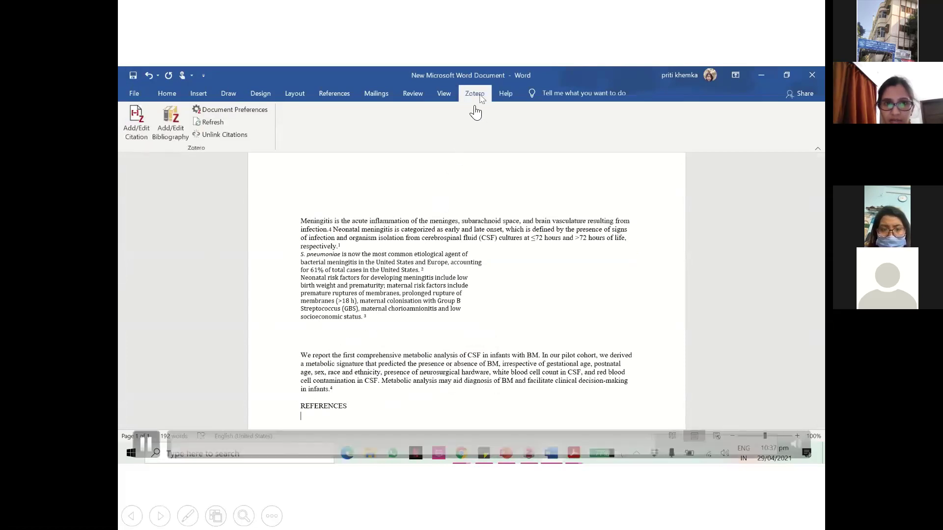
{"action": "left_click", "coordinate": [177, 129]}
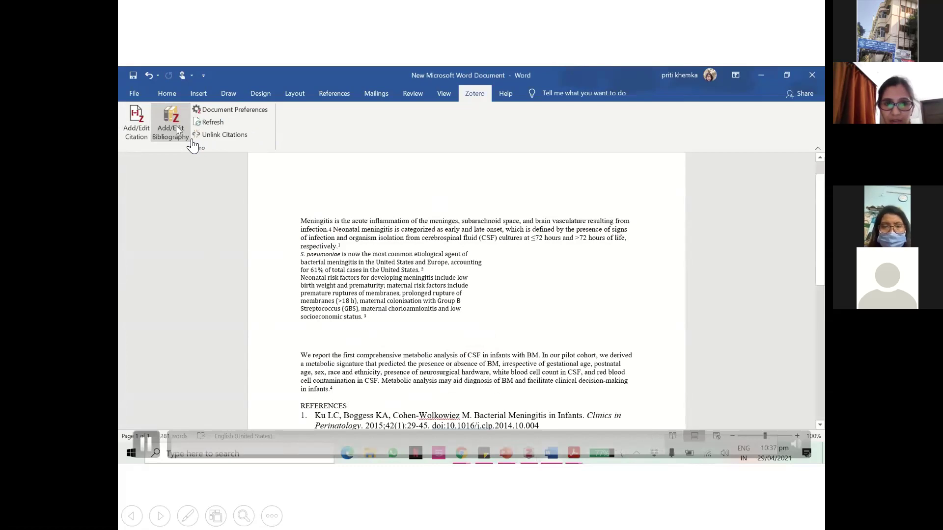
{"action": "key", "text": "Right"}
{"action": "key", "text": "Right"}
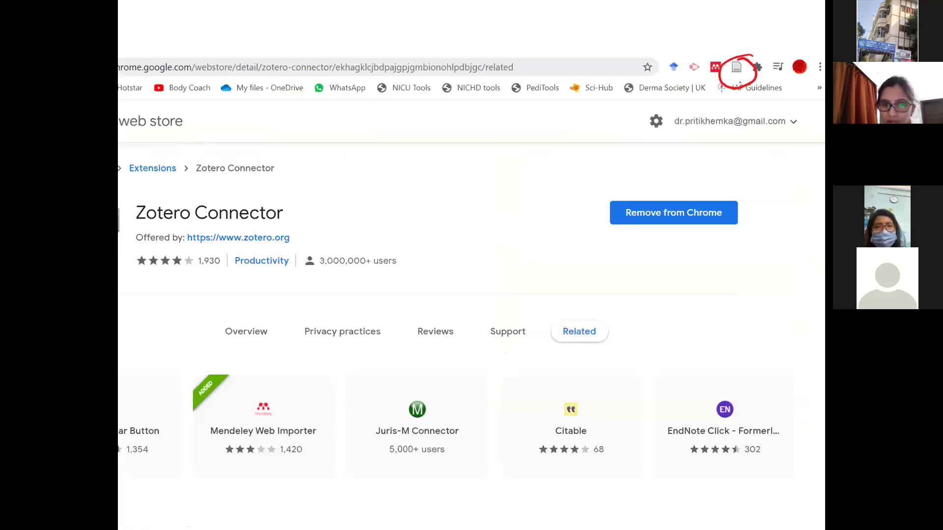
{"action": "key", "text": "Left"}
{"action": "key", "text": "Left"}
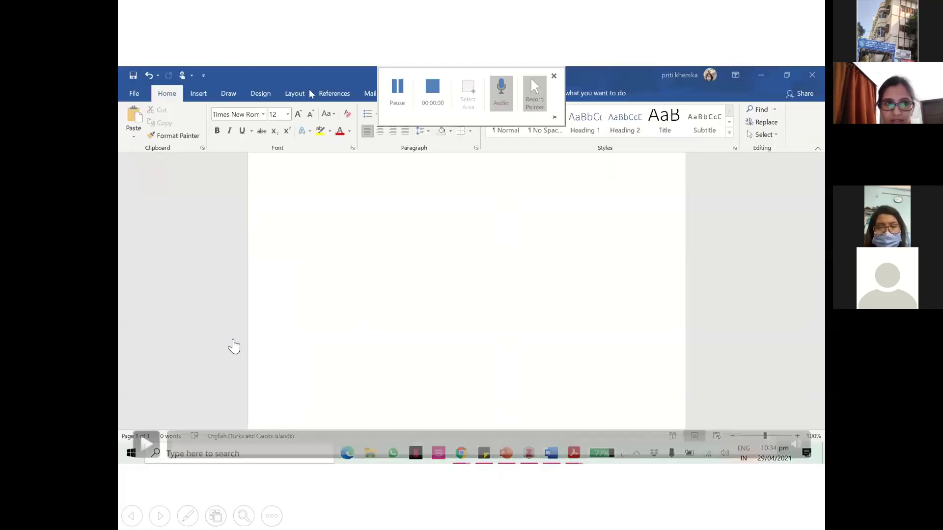
{"action": "left_click", "coordinate": [477, 442]}
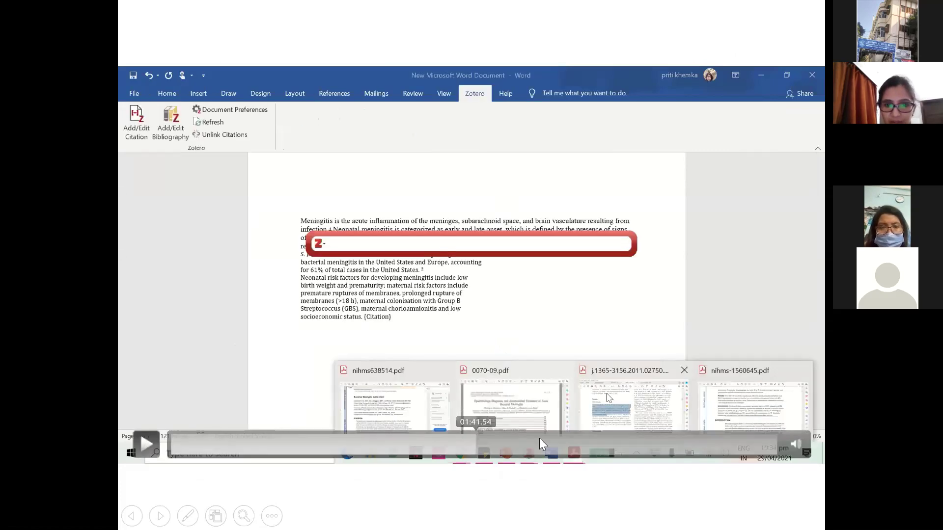
{"action": "left_click", "coordinate": [619, 442]}
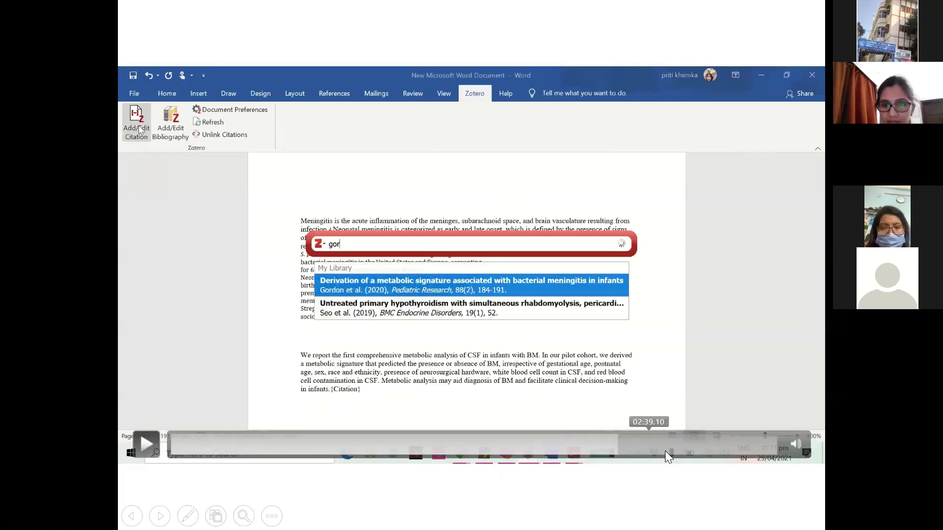
{"action": "left_click", "coordinate": [665, 451]}
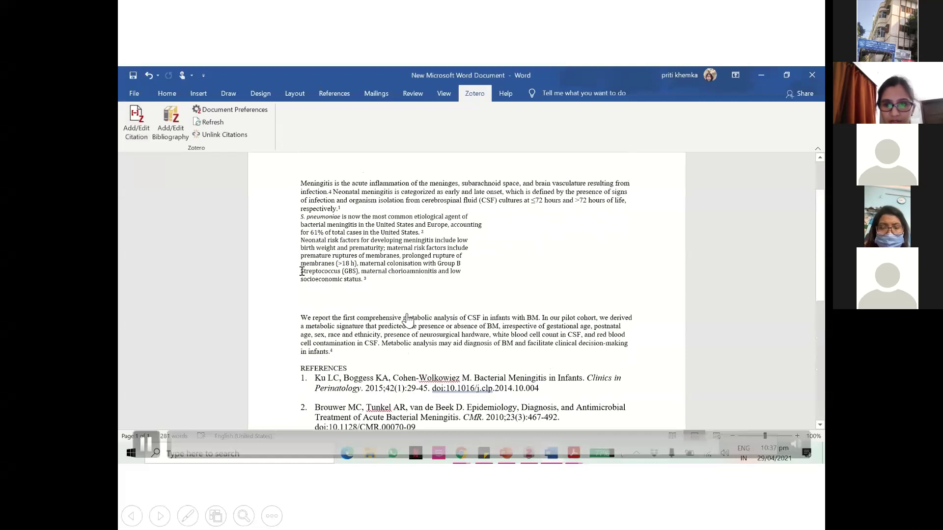
- Move the "We report the first comprehensive metabolic analysis" paragraph with its citation above the opening "Meningitis is the acute inflammation" paragraph
{"action": "left_click_drag", "start_coordinate": [299, 318], "coordinate": [339, 354]}
{"action": "key", "text": "ctrl+c"}
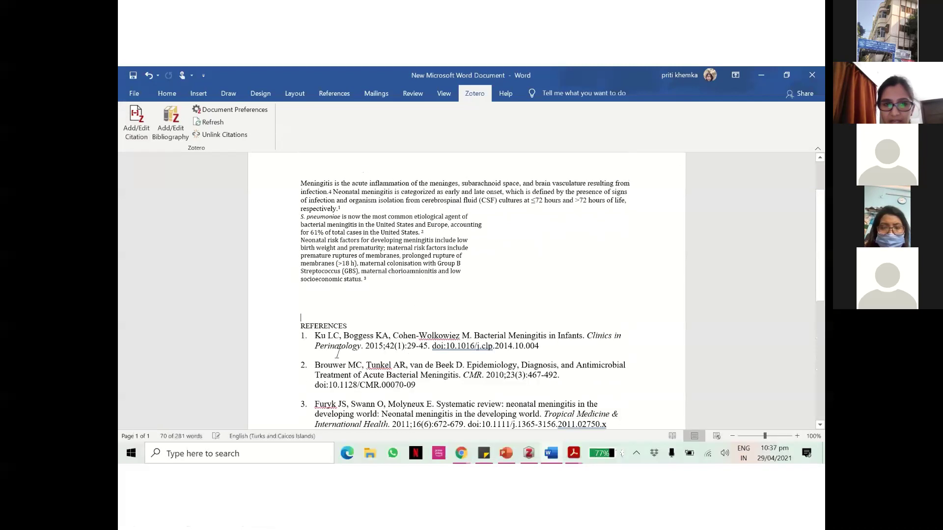
{"action": "key", "text": "Delete"}
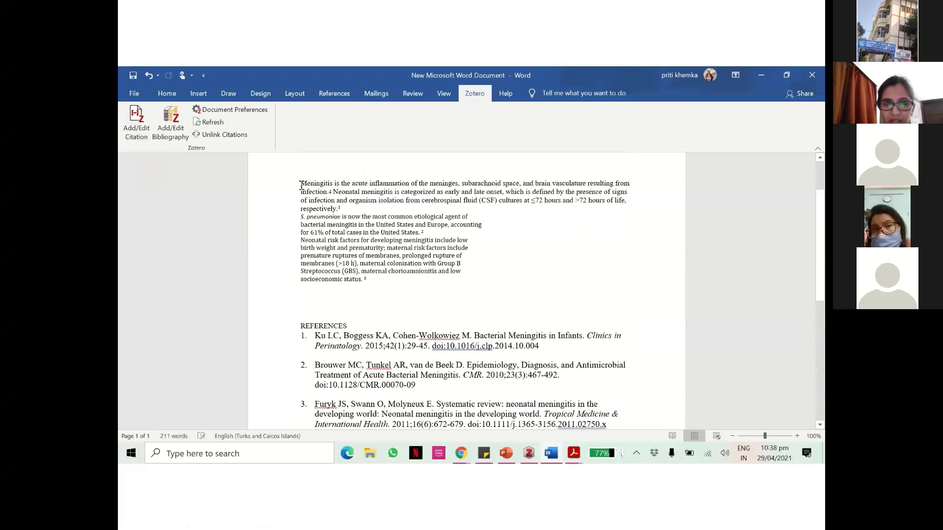
{"action": "key", "text": "ctrl+v"}
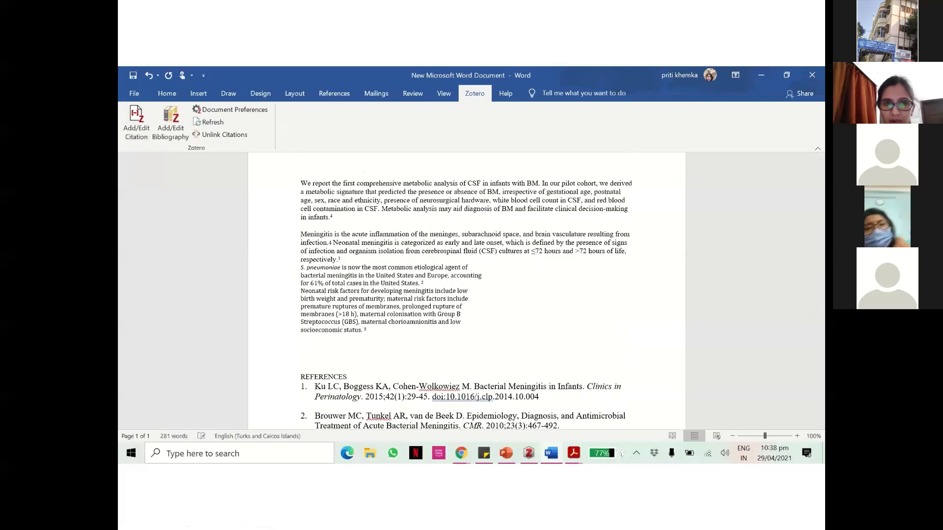
- Refresh the Zotero citations and bibliography to match the new paragraph order, and review the reference list
{"action": "scroll", "coordinate": [391, 298], "scroll_direction": "down", "scroll_amount": 1}
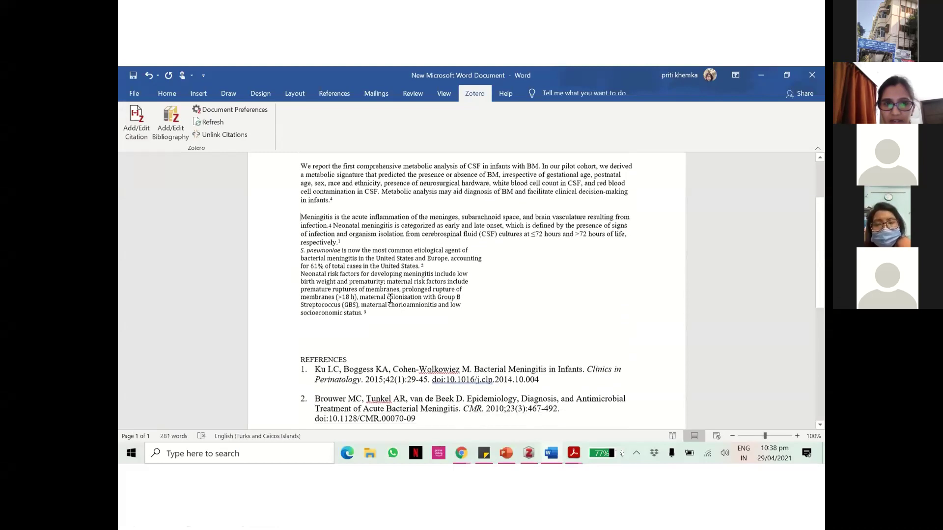
{"action": "left_click", "coordinate": [212, 124]}
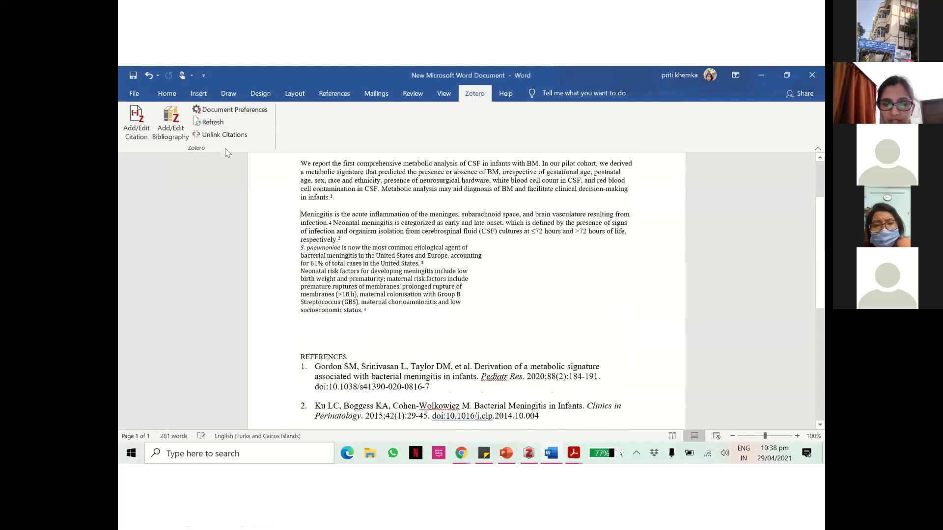
{"action": "scroll", "coordinate": [361, 248], "scroll_direction": "down", "scroll_amount": 3}
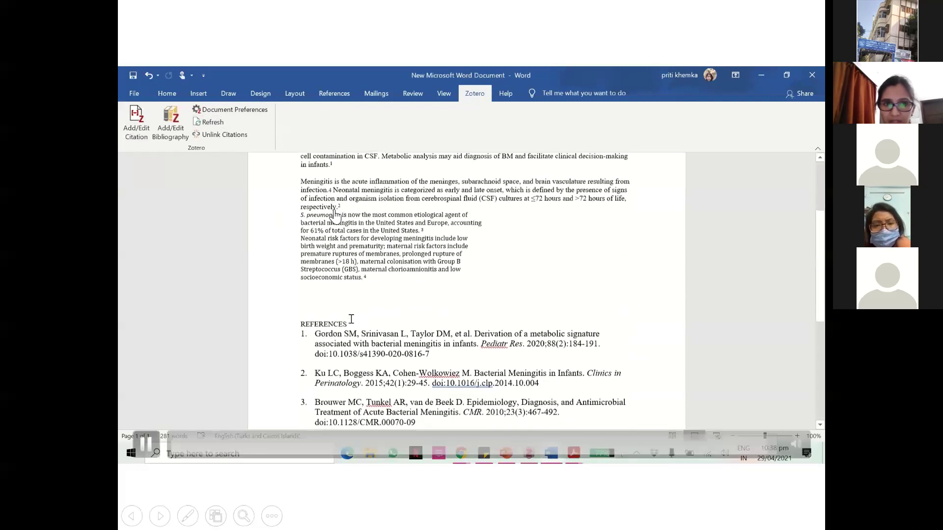
- Advance the slideshow past the Zotero download and Connector slides to the PubMed "misc covid" demonstration and play its video
{"action": "mouse_move", "coordinate": [530, 78]}
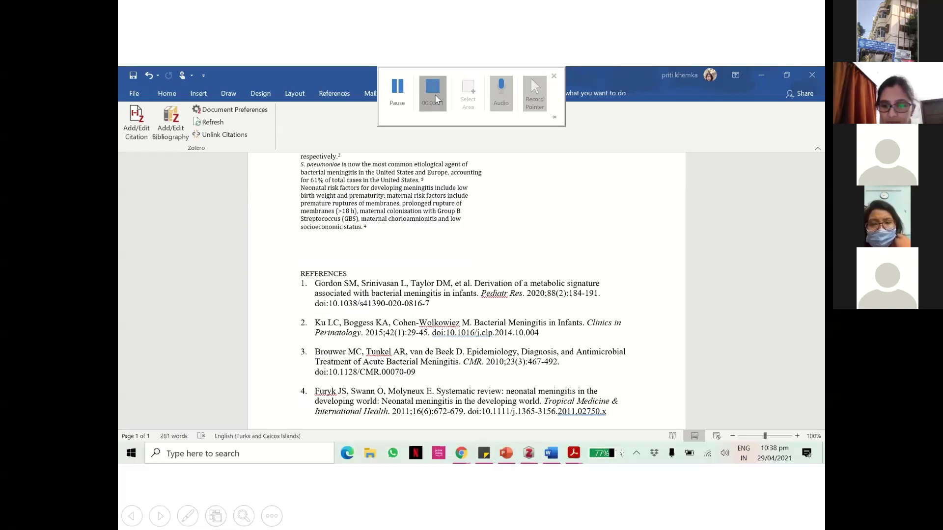
{"action": "key", "text": "Right"}
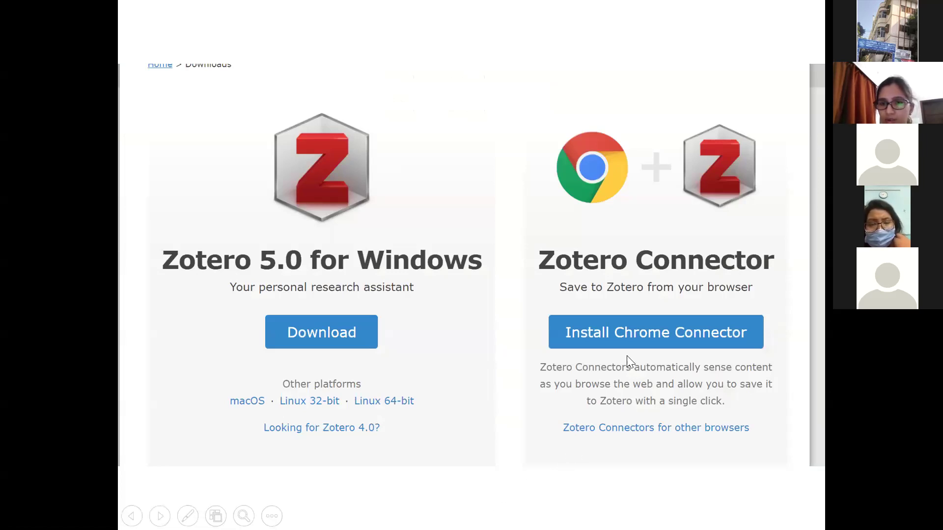
{"action": "key", "text": "Right"}
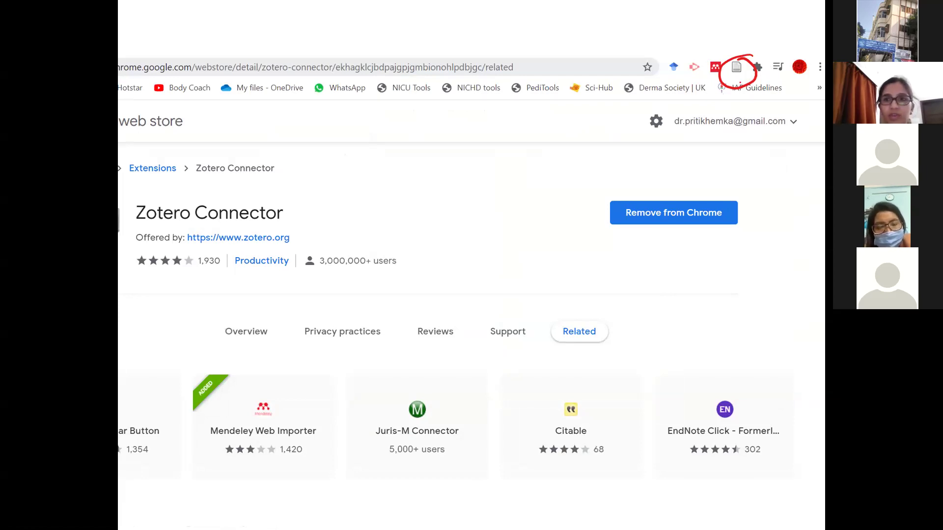
{"action": "key", "text": "Right"}
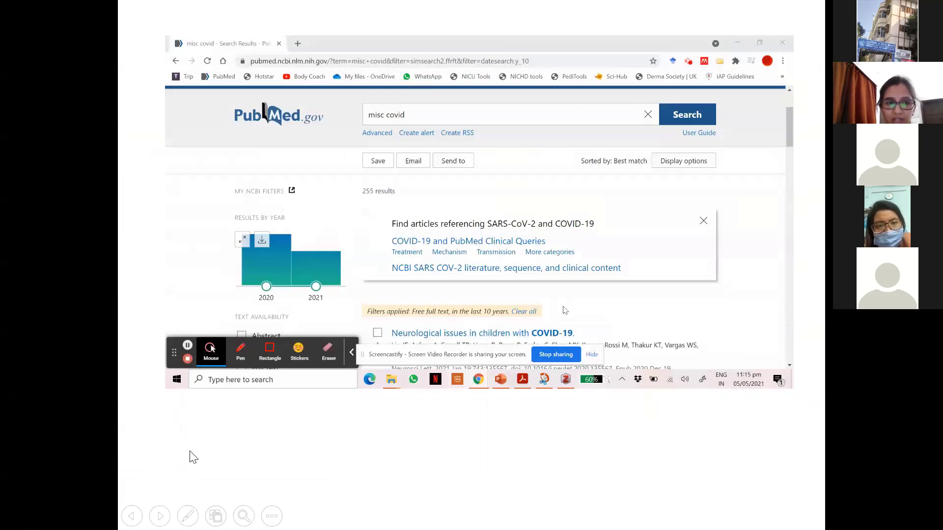
{"action": "mouse_move", "coordinate": [194, 383]}
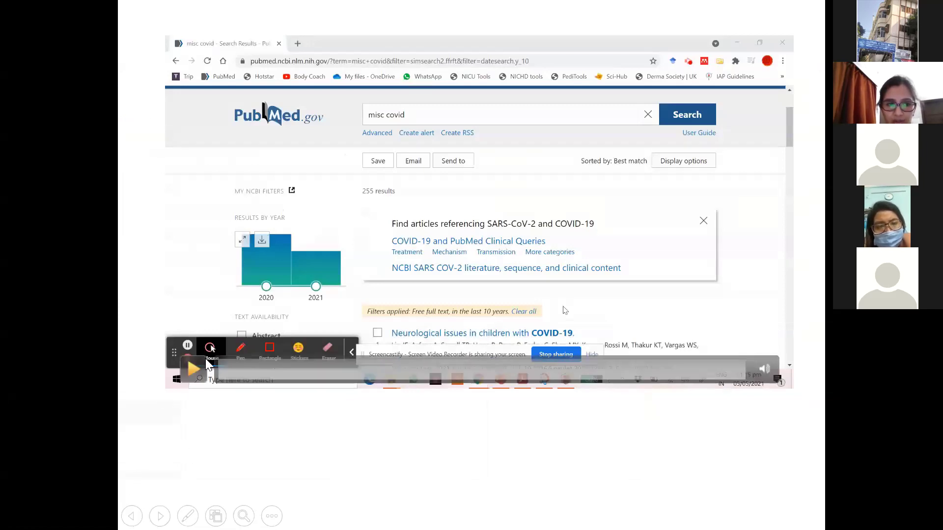
{"action": "left_click", "coordinate": [193, 370]}
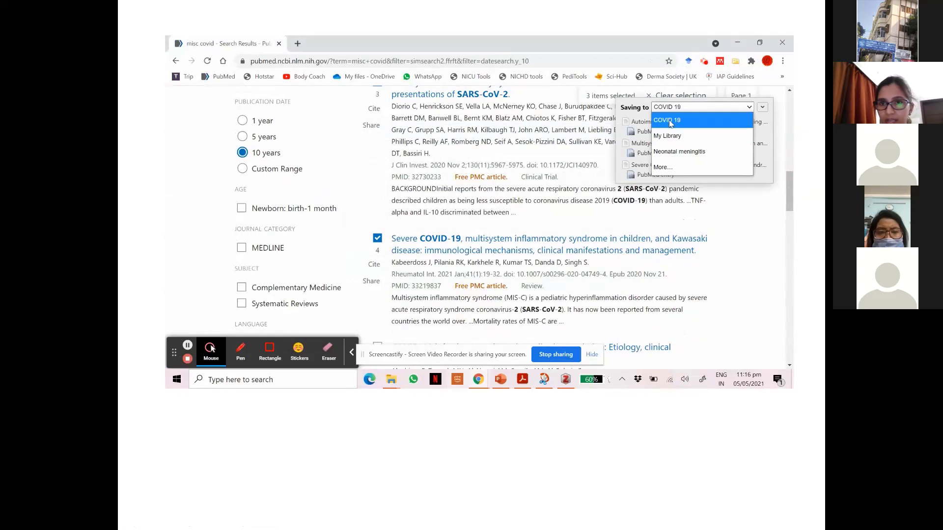
- Save the three selected PubMed articles to the COVID 19 collection with Zotero Connector, show the collection tree, and switch to Zotero
{"action": "left_click", "coordinate": [671, 122]}
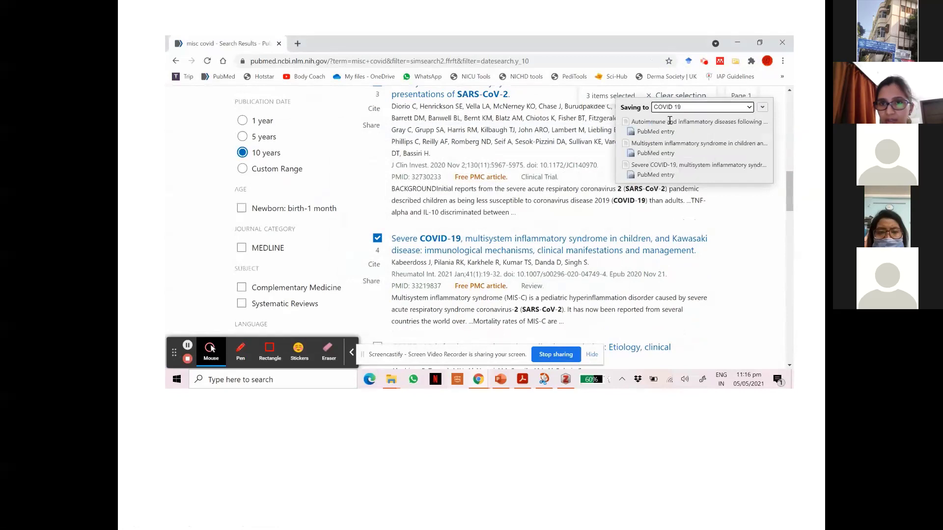
{"action": "left_click", "coordinate": [762, 108]}
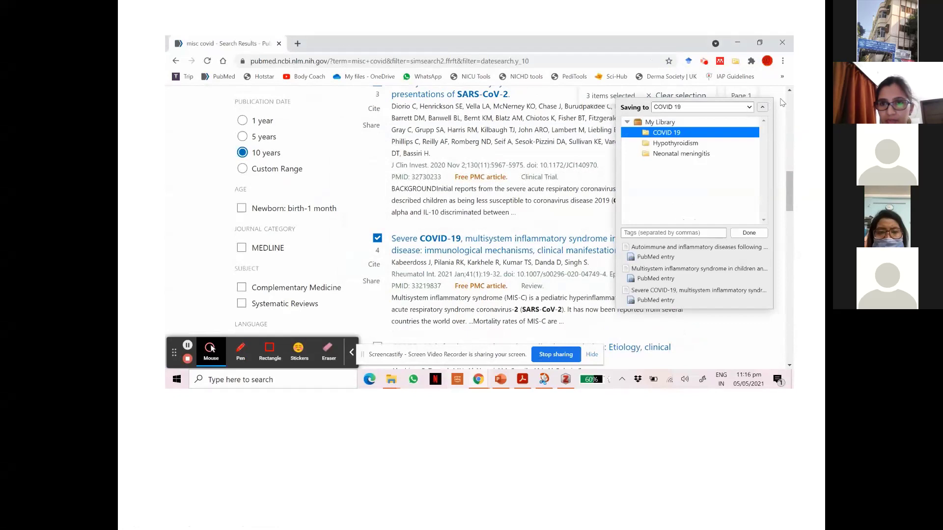
{"action": "left_click", "coordinate": [566, 381]}
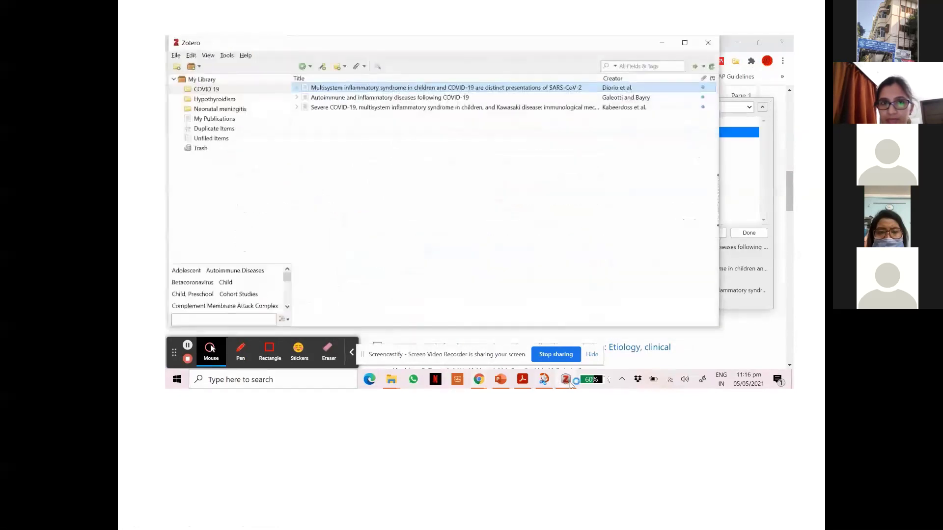
- Review the saved articles in Zotero's COVID 19 collection, and replay the PubMed demonstration video in the slideshow
{"action": "left_click", "coordinate": [210, 91]}
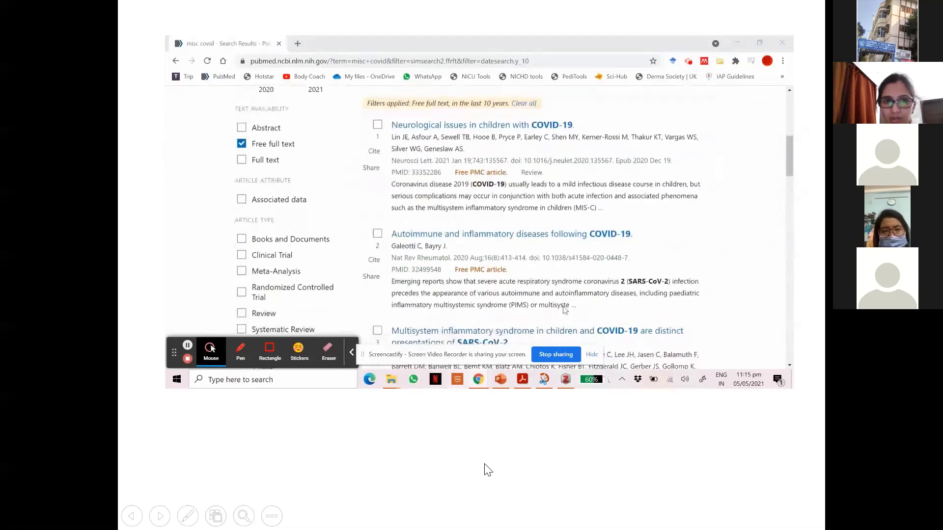
{"action": "left_click", "coordinate": [487, 469]}
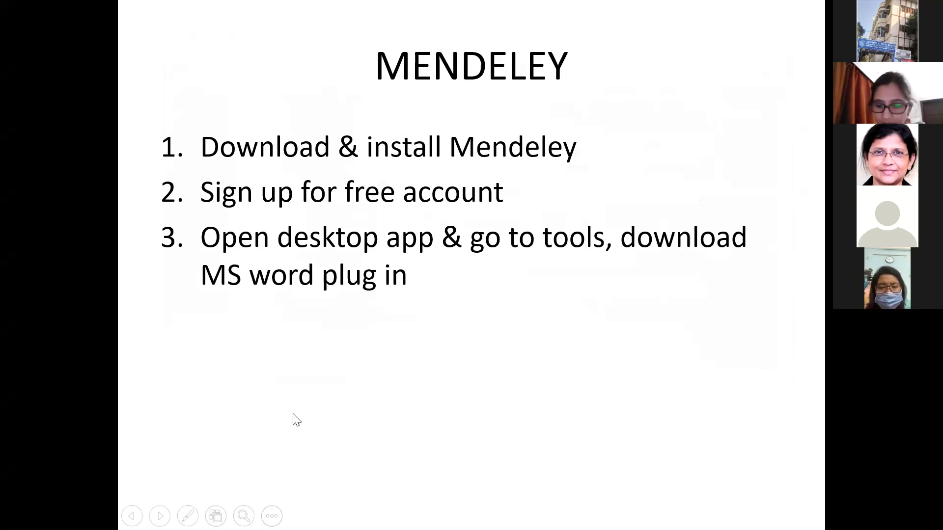
{"action": "key", "text": "Left"}
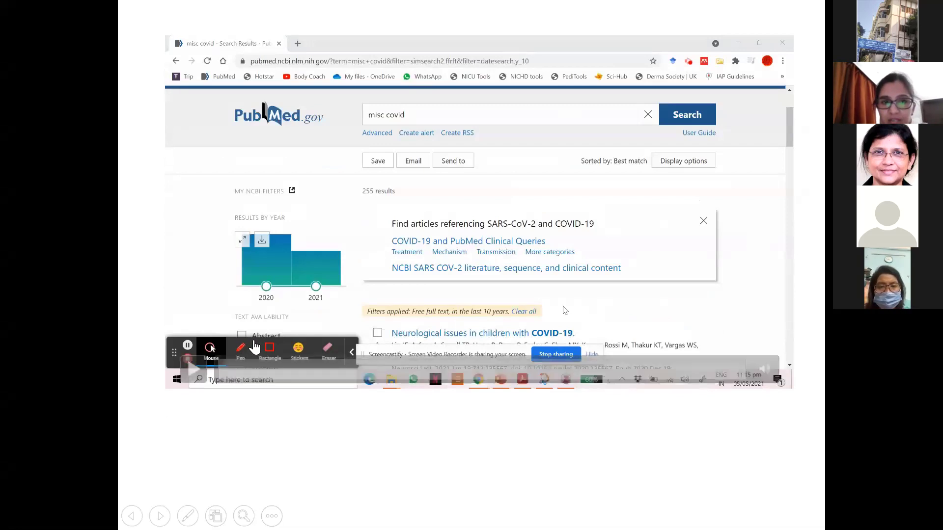
{"action": "left_click", "coordinate": [195, 367]}
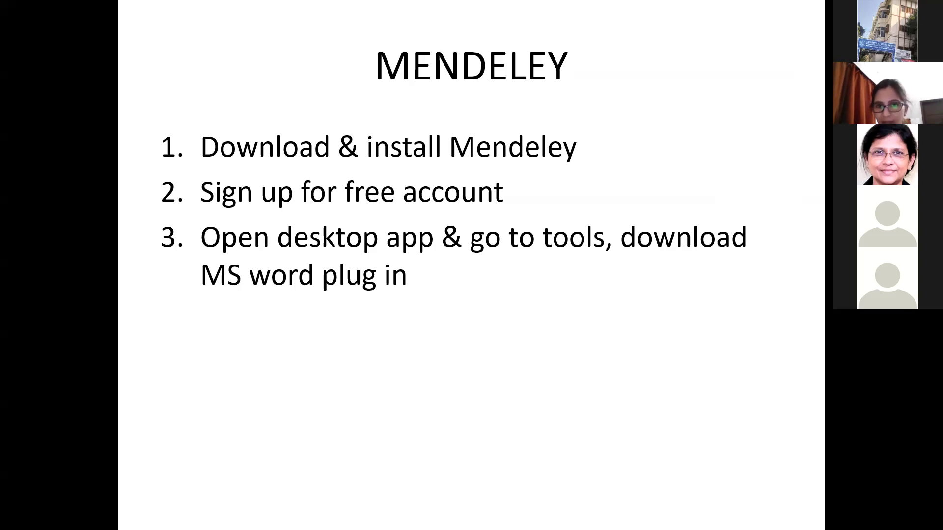
- Advance past the Mendeley setup slide, and play the Mendeley Desktop folder video and the Word citation video
{"action": "key", "text": "alt+Tab"}
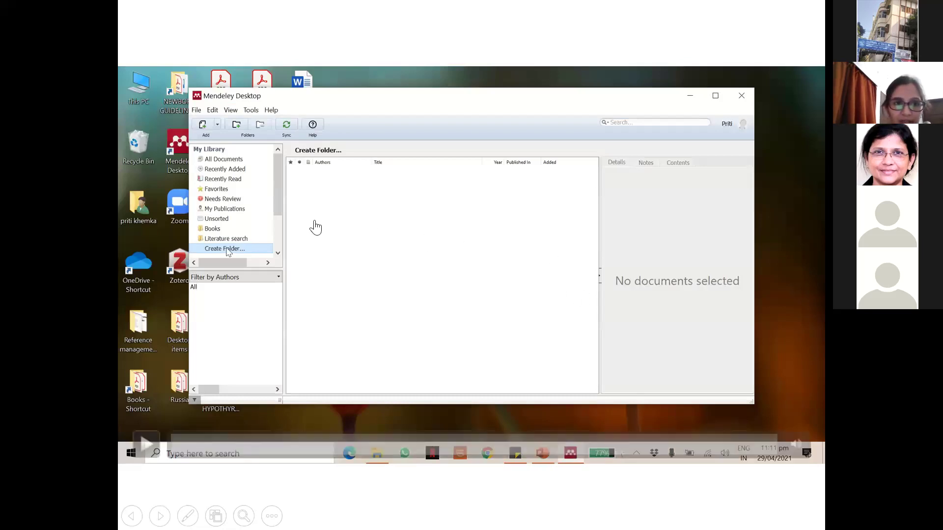
{"action": "left_click", "coordinate": [138, 448]}
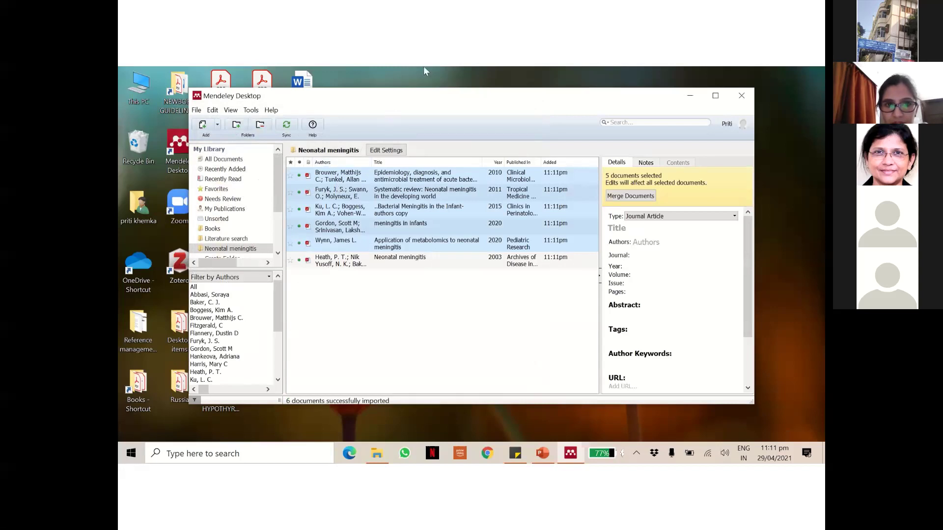
{"action": "mouse_move", "coordinate": [334, 316]}
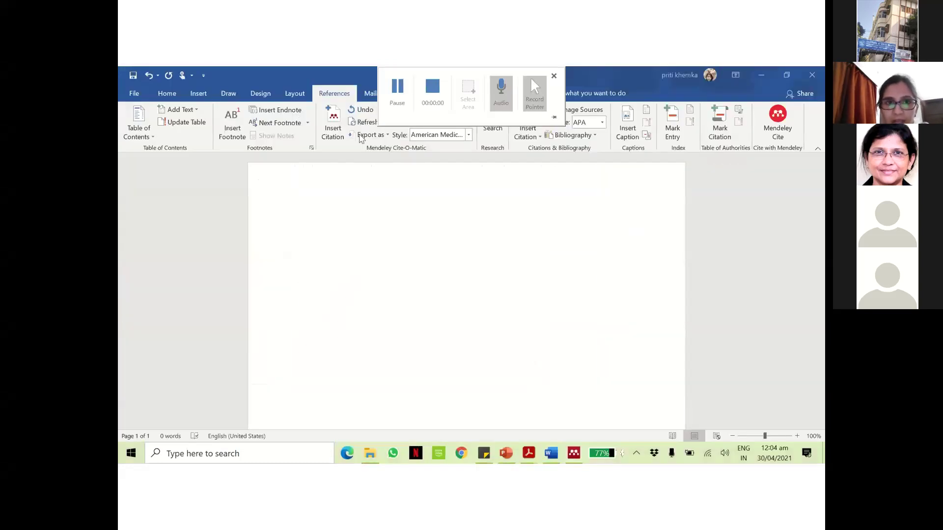
{"action": "mouse_move", "coordinate": [369, 377]}
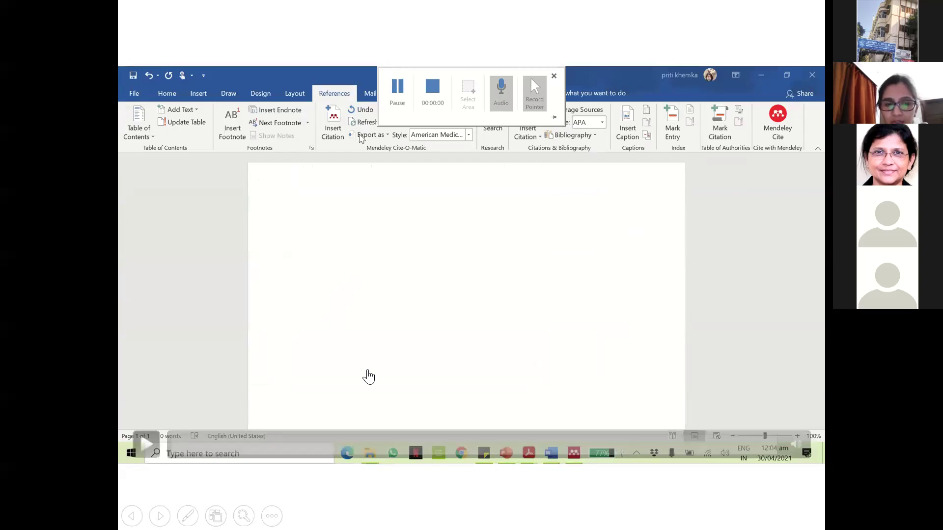
{"action": "left_click", "coordinate": [146, 456]}
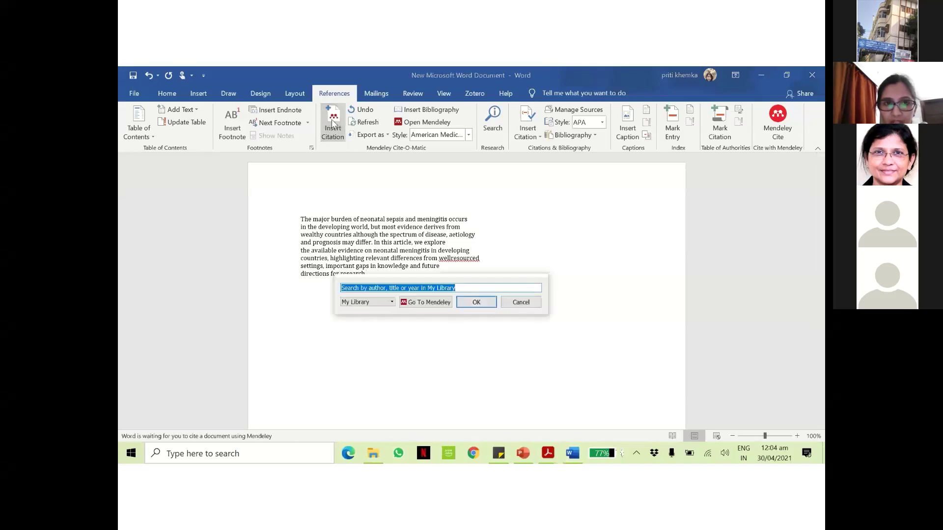
- Search My Library for "systematic review" and cite the "Systematic review: Neonatal meningitis" article at the end of the paragraph
{"action": "type", "text": "yset"}
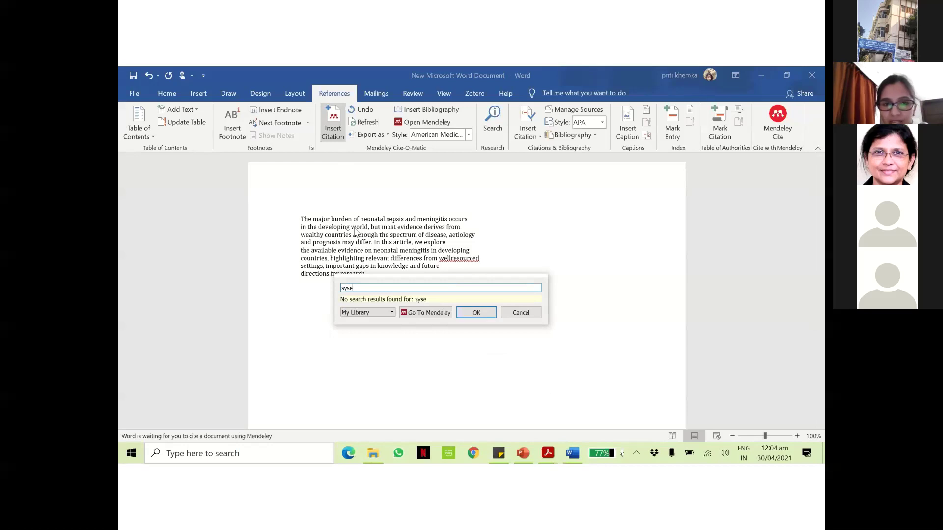
{"action": "key", "text": "BackSpace"}
{"action": "key", "text": "BackSpace"}
{"action": "type", "text": "temati"}
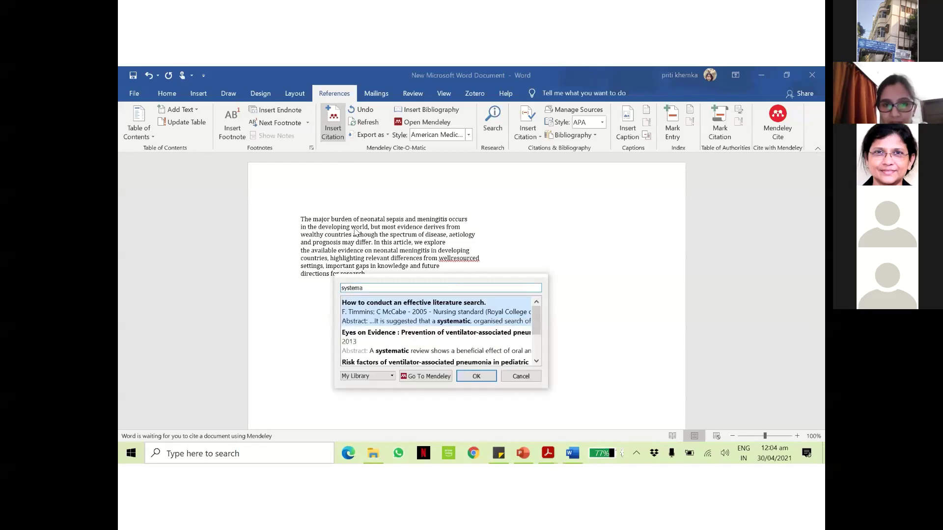
{"action": "type", "text": "c re"}
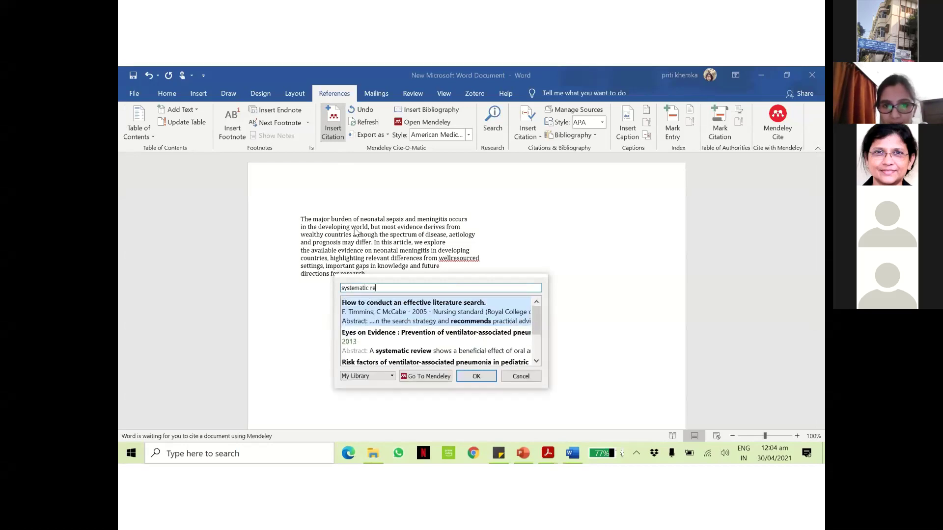
{"action": "type", "text": "view"}
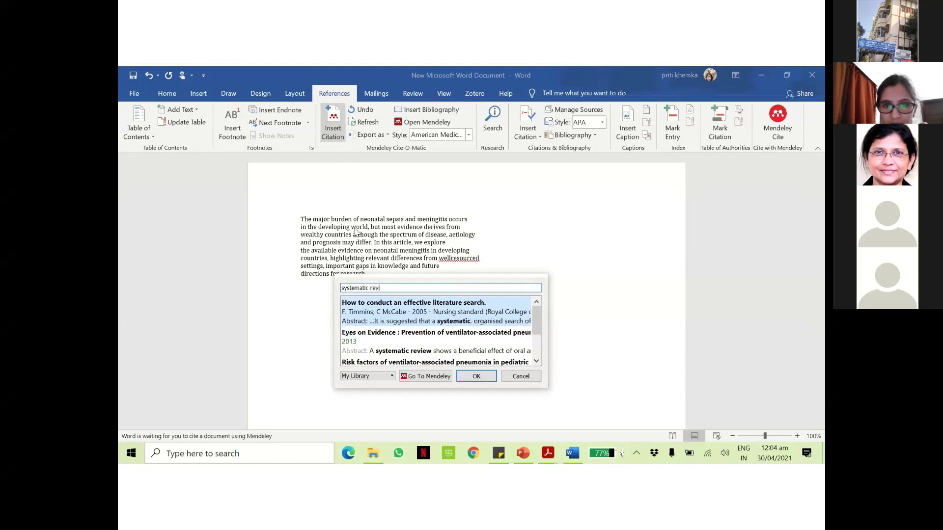
{"action": "scroll", "coordinate": [392, 361], "scroll_direction": "down", "scroll_amount": 2}
{"action": "left_click", "coordinate": [381, 353]}
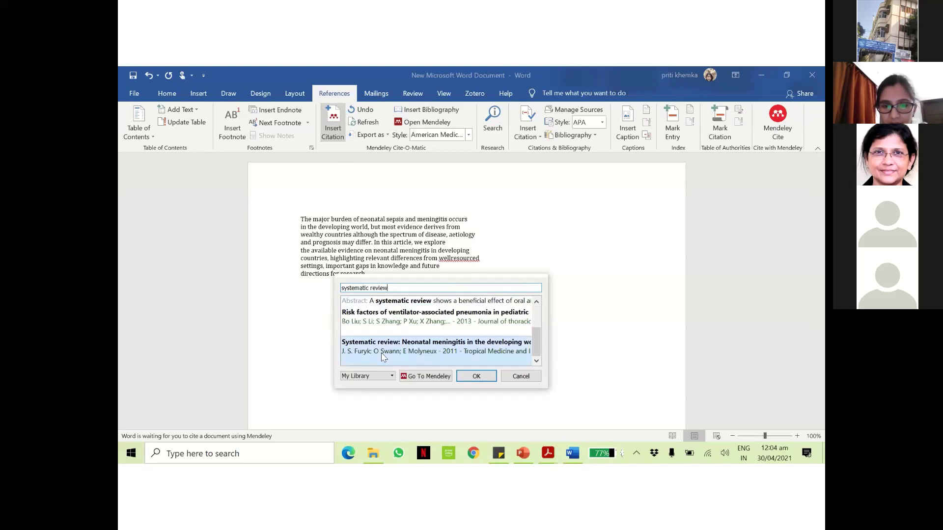
{"action": "left_click", "coordinate": [466, 303]}
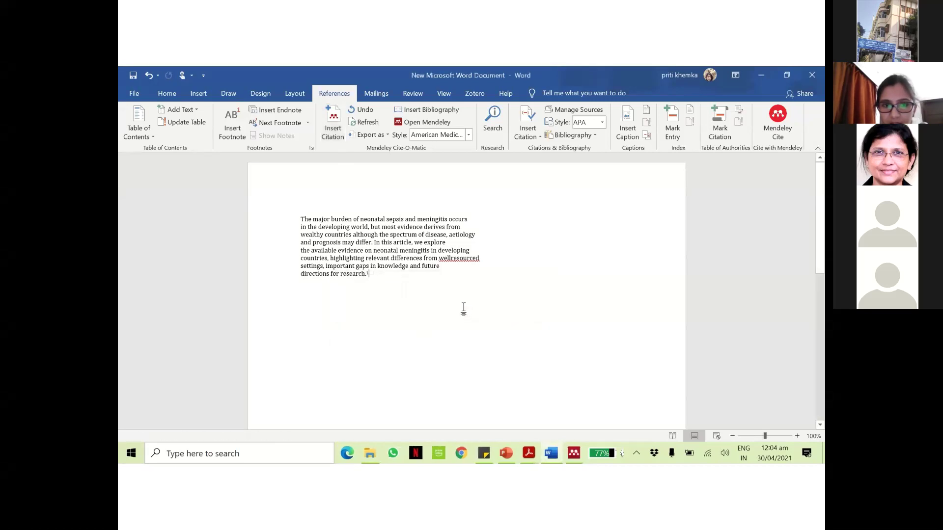
- Start a new paragraph below the citation and choose the American Medical Association 11th edition style in Mendeley
{"action": "key", "text": "Return"}
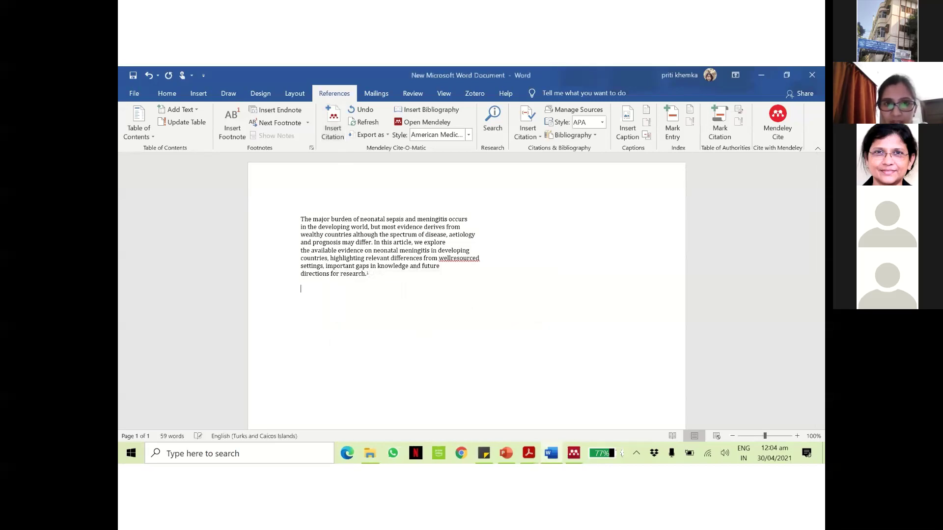
{"action": "left_click", "coordinate": [432, 136]}
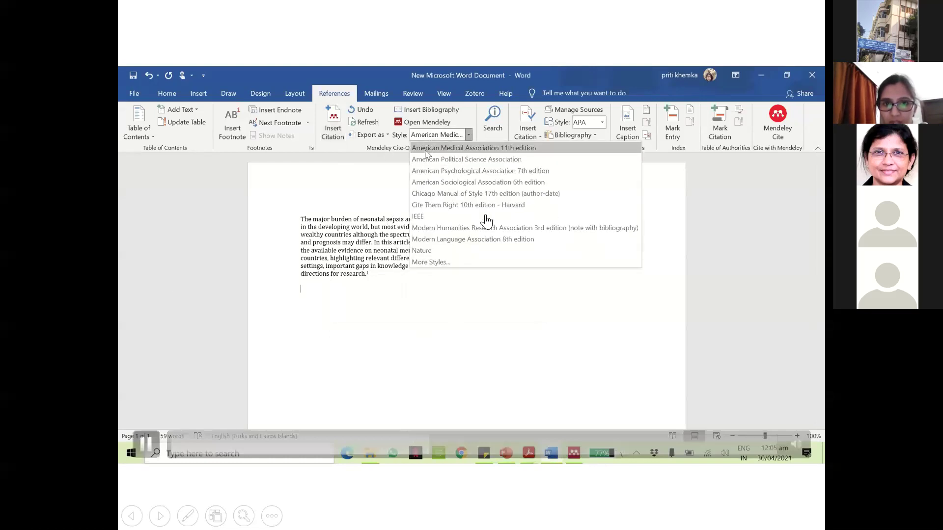
{"action": "left_click", "coordinate": [426, 150]}
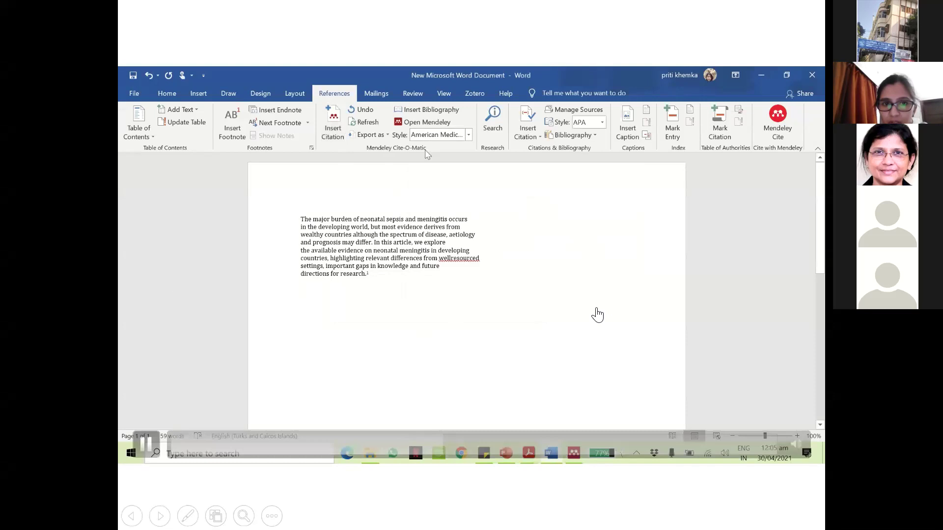
- Copy the passage from "A diagnosis of meningitis remains" to "Group B Streptococcus" on page 2 of nihms-1591339.pdf
{"action": "left_click", "coordinate": [529, 452]}
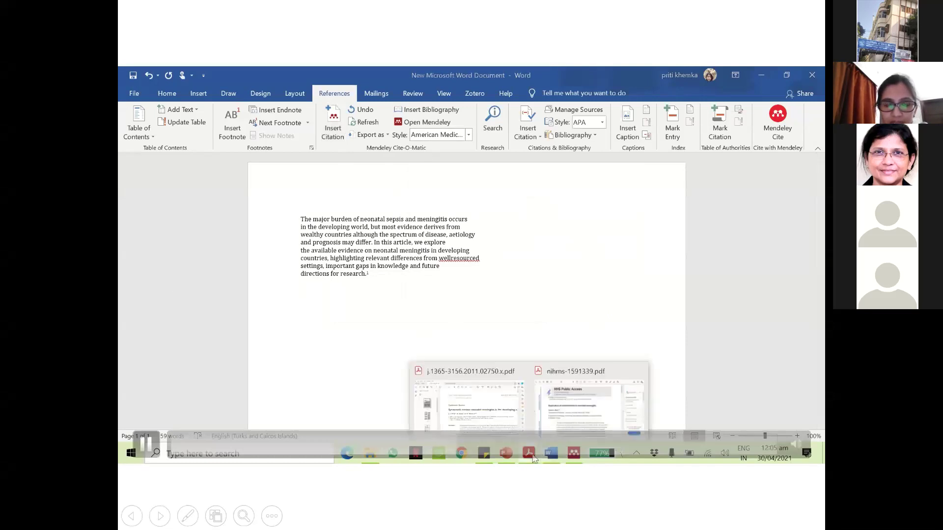
{"action": "left_click", "coordinate": [567, 415]}
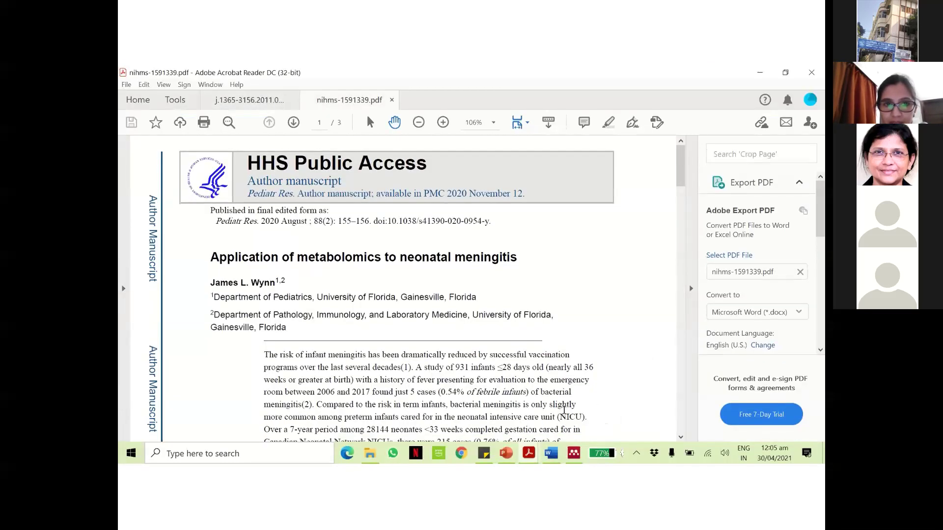
{"action": "scroll", "coordinate": [484, 382], "scroll_direction": "down", "scroll_amount": 10}
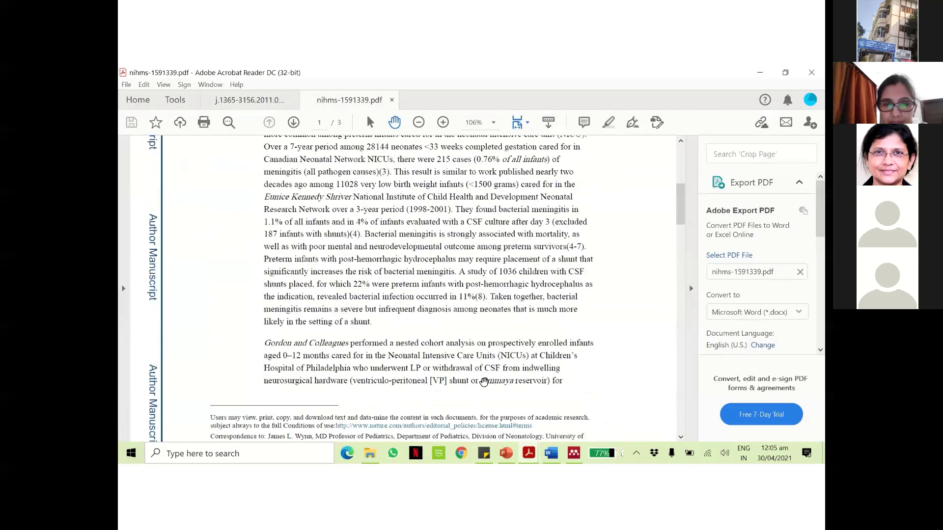
{"action": "scroll", "coordinate": [411, 338], "scroll_direction": "down", "scroll_amount": 4}
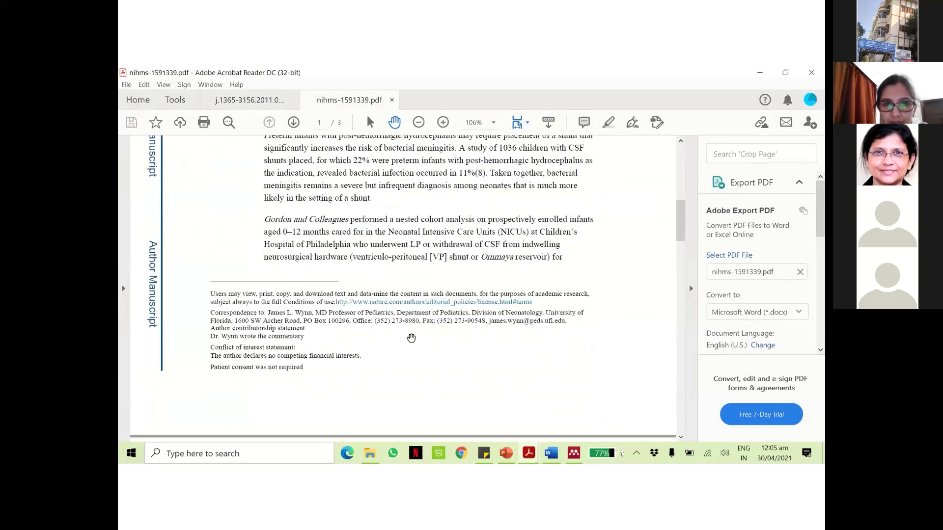
{"action": "scroll", "coordinate": [411, 337], "scroll_direction": "down", "scroll_amount": 11}
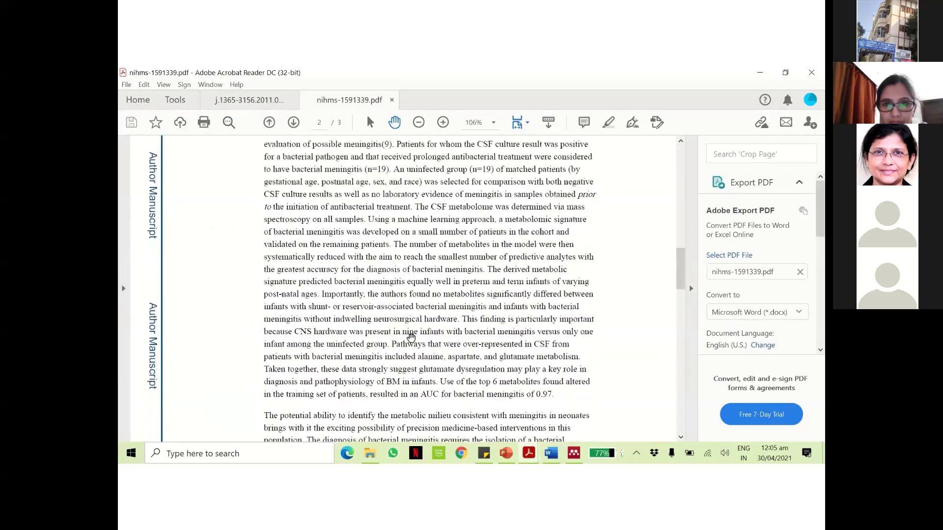
{"action": "scroll", "coordinate": [411, 337], "scroll_direction": "down", "scroll_amount": 12}
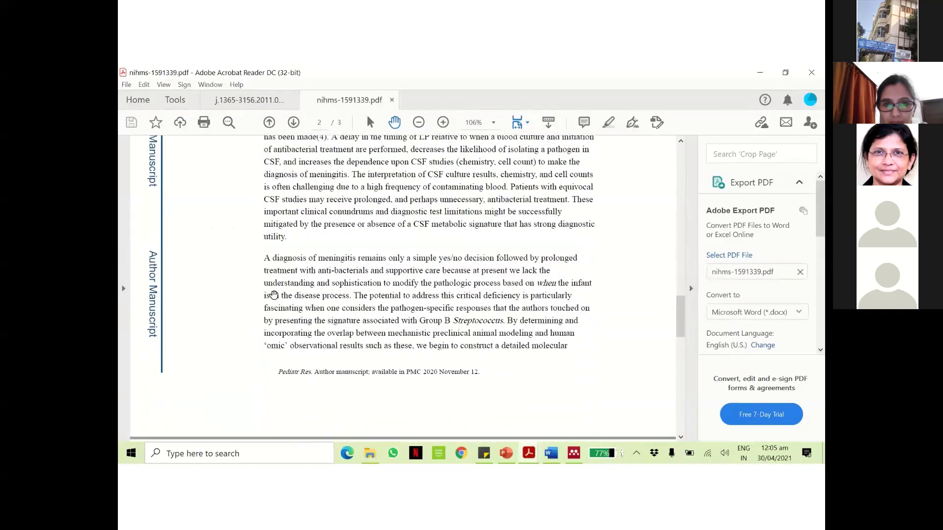
{"action": "left_click_drag", "start_coordinate": [265, 259], "coordinate": [505, 322]}
{"action": "key", "text": "ctrl+c"}
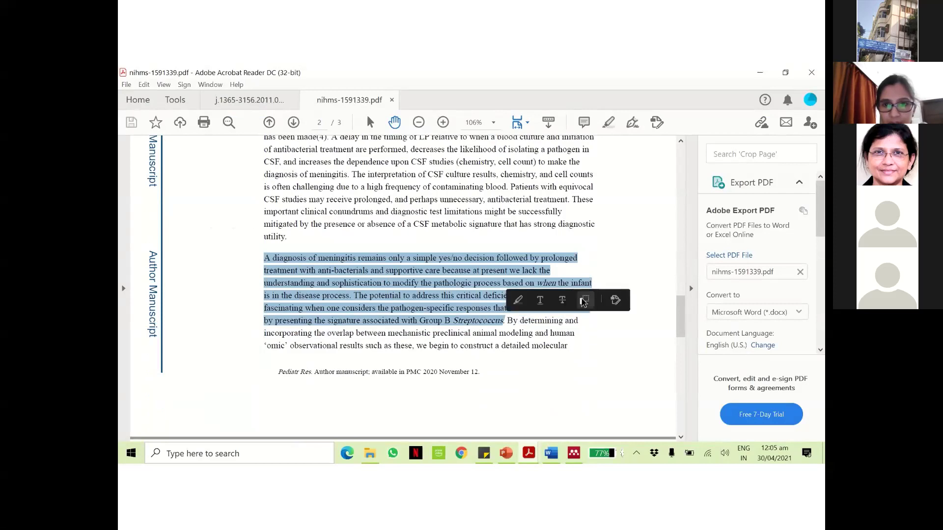
- Switch to Word, paste the copied passage below the first paragraph, and end it with a full stop
{"action": "left_click", "coordinate": [552, 456]}
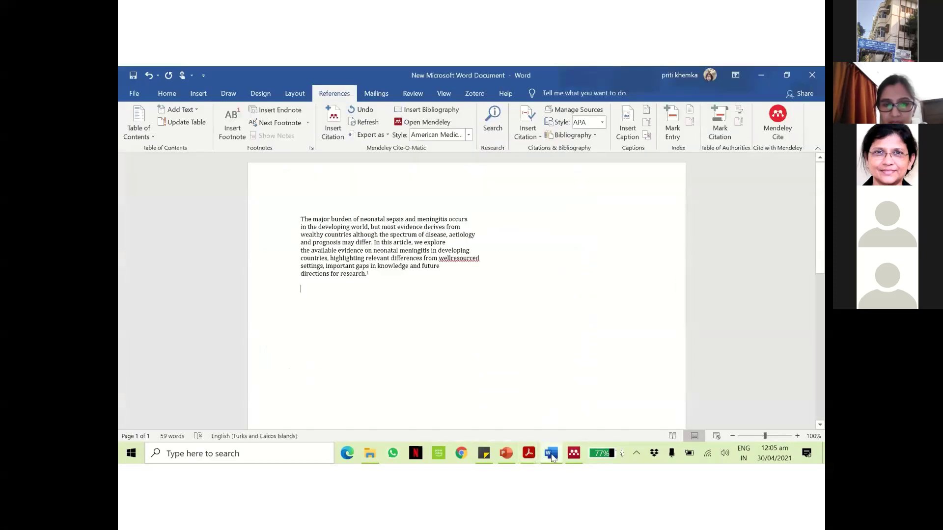
{"action": "left_click", "coordinate": [475, 376]}
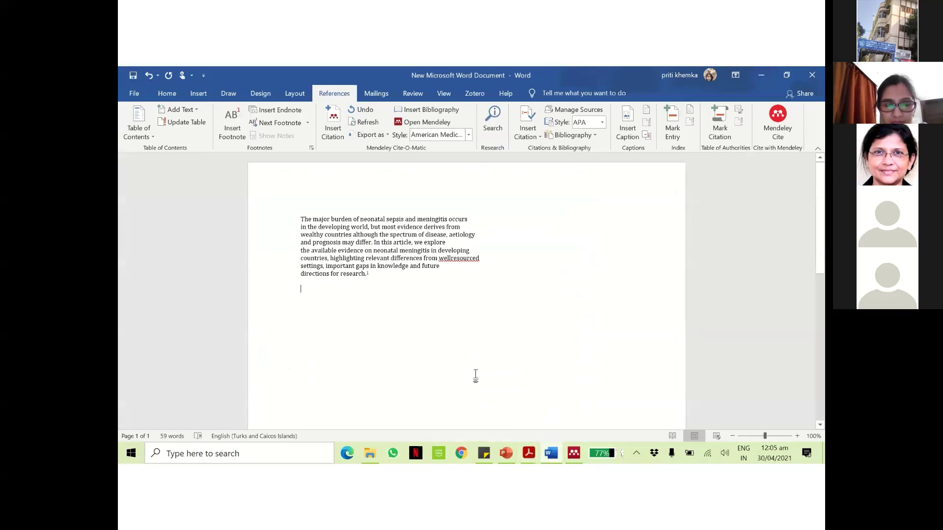
{"action": "key", "text": "ctrl+v"}
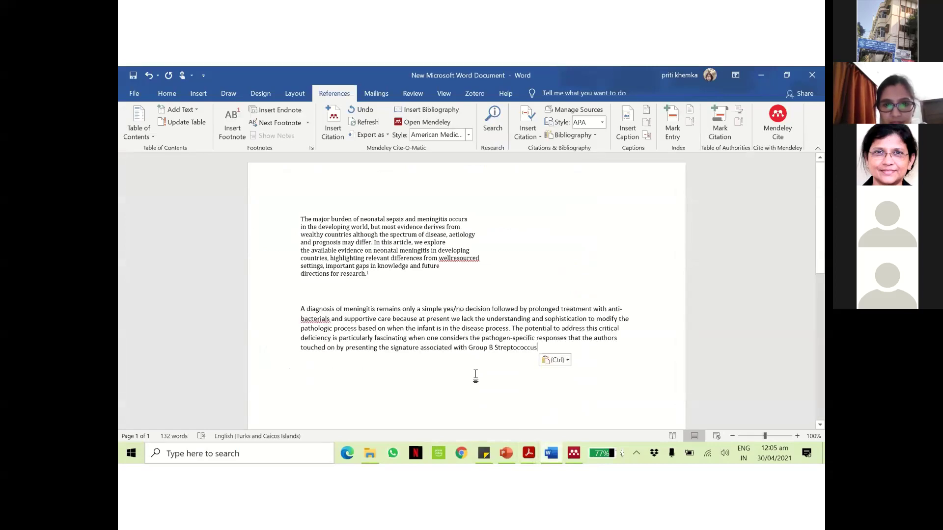
{"action": "type", "text": "."}
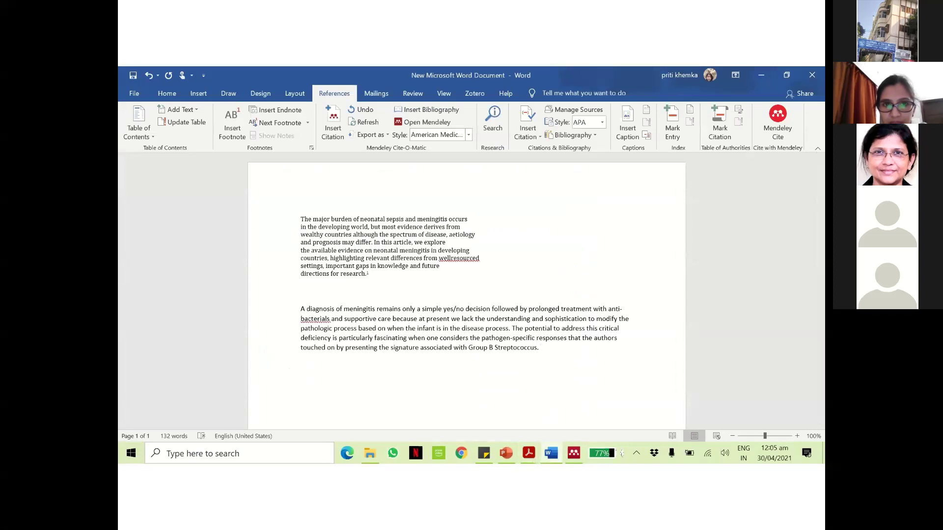
- Search Mendeley for "applicat" and cite "Application of metabolomics to neonatal meningitis" after the pasted passage
{"action": "left_click", "coordinate": [333, 122]}
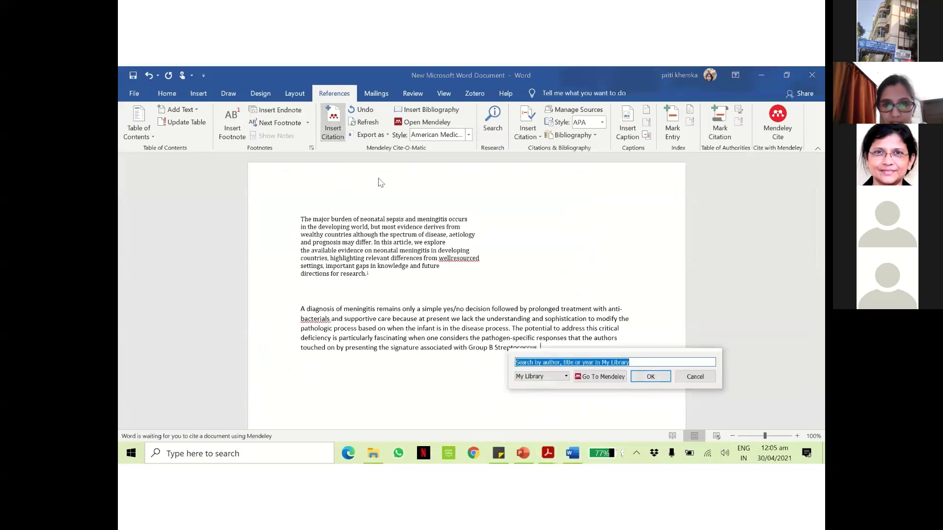
{"action": "type", "text": "a"}
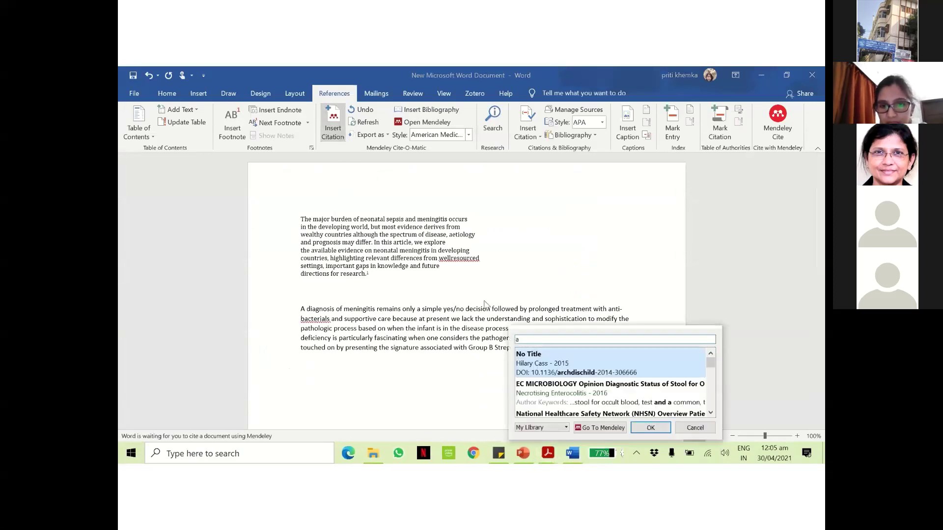
{"action": "type", "text": "pplicat"}
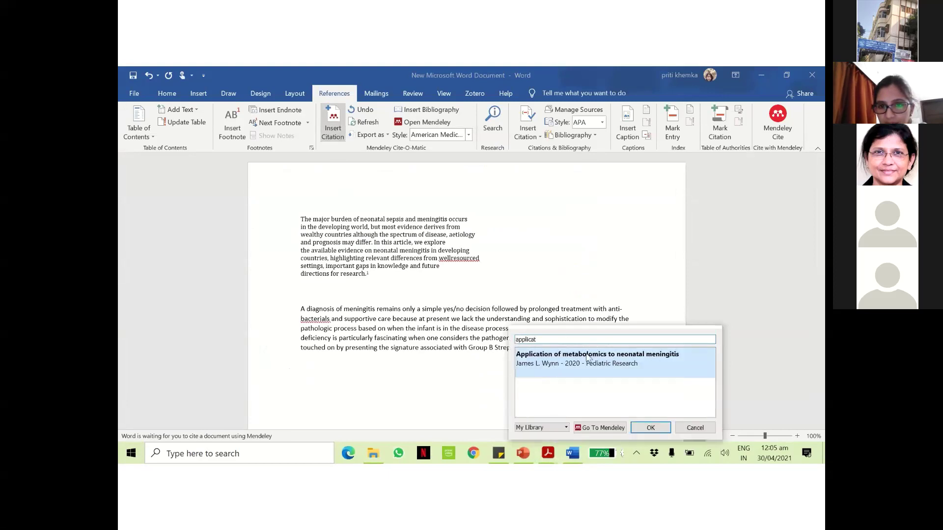
{"action": "left_click", "coordinate": [586, 365]}
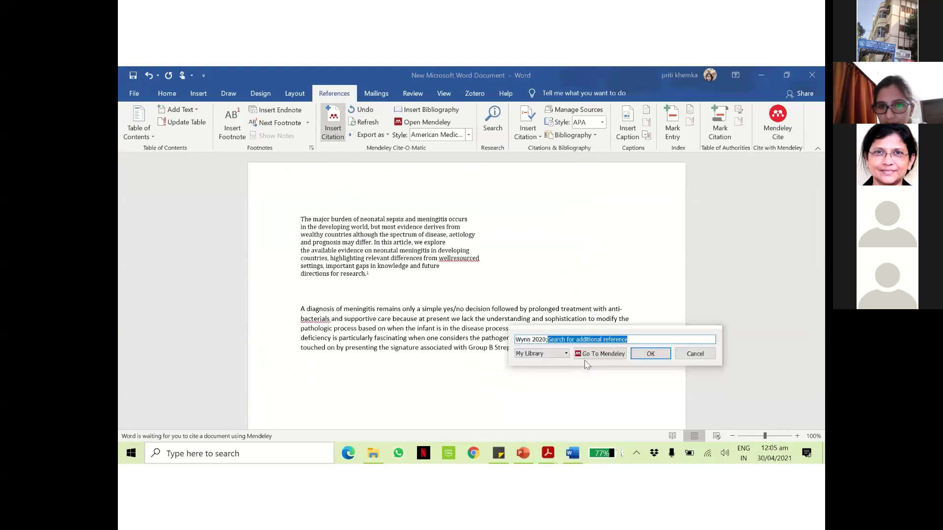
{"action": "left_click", "coordinate": [648, 354]}
- Insert the selected citation after the second paragraph, then add the Mendeley bibliography to the document
{"action": "key", "text": "Return"}
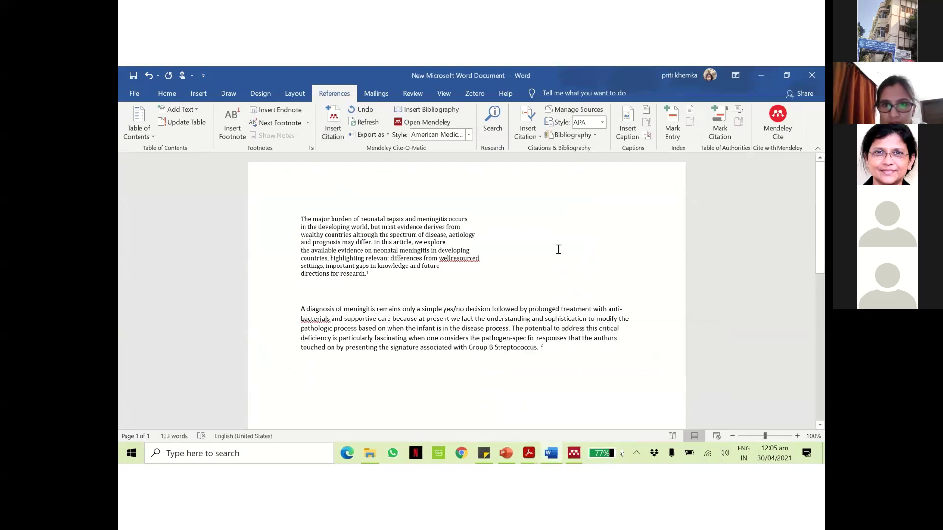
{"action": "left_click", "coordinate": [431, 110]}
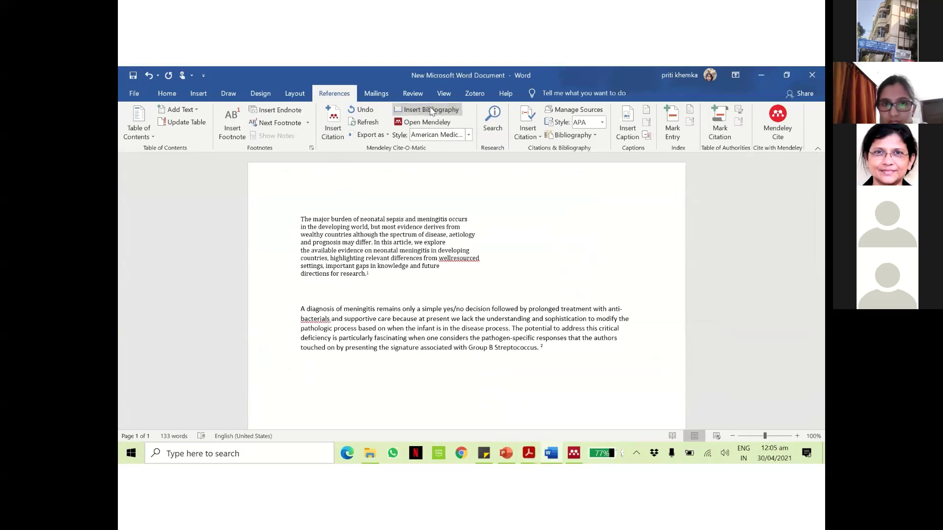
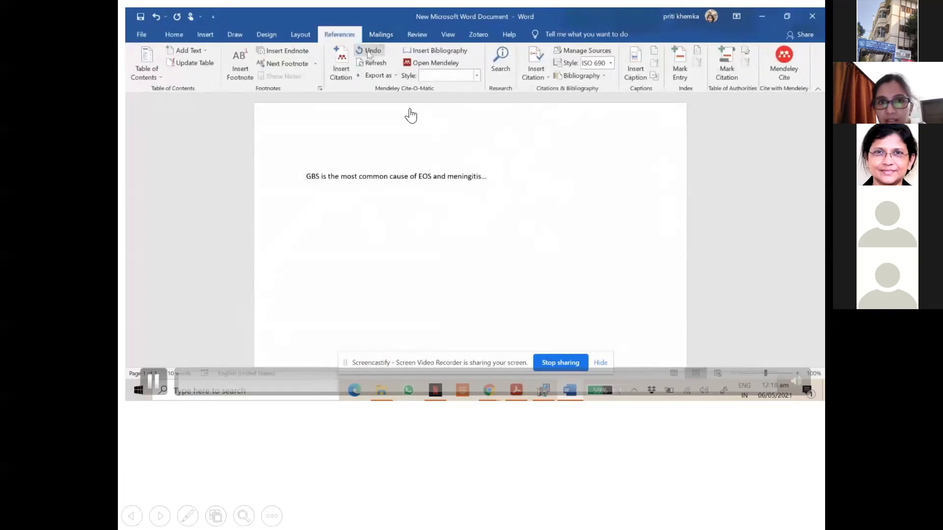
- Open Mendeley Cite in the document and sign in by entering the account password
{"action": "left_click", "coordinate": [786, 69]}
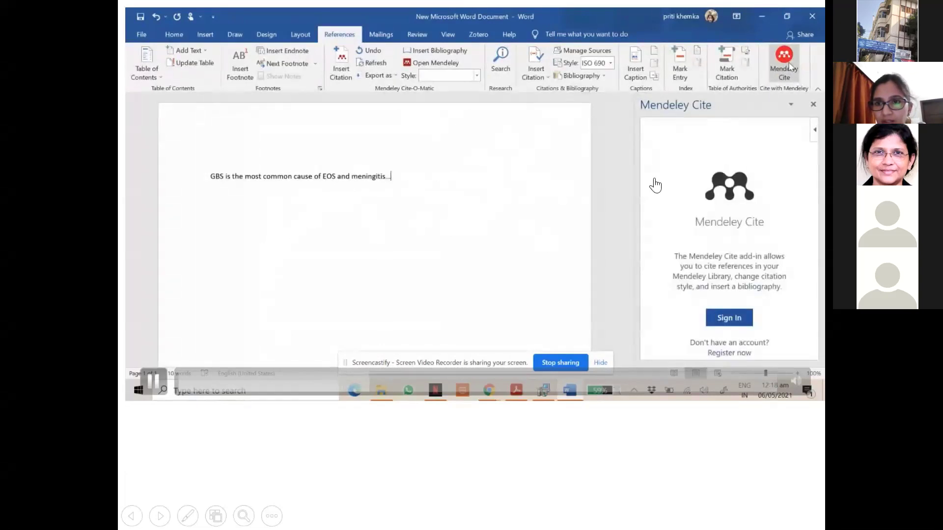
{"action": "left_click", "coordinate": [729, 318]}
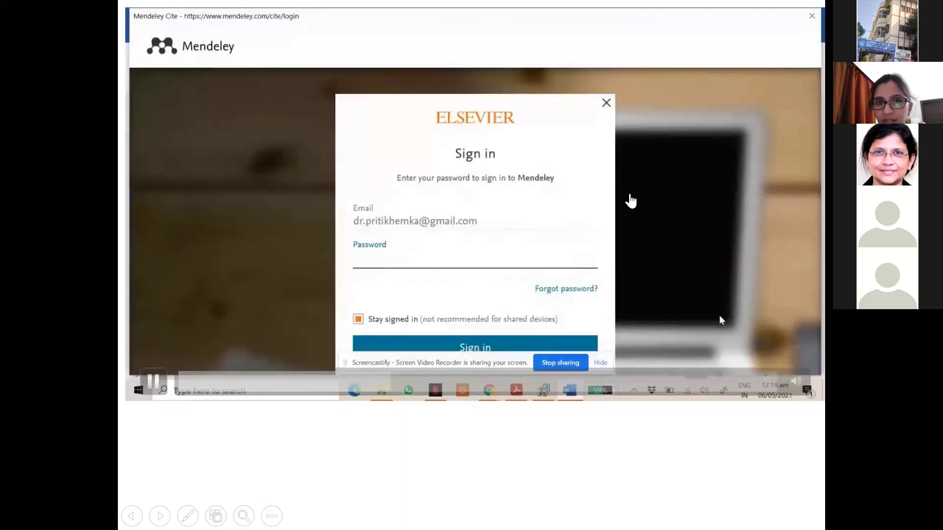
{"action": "type", "text": "******"}
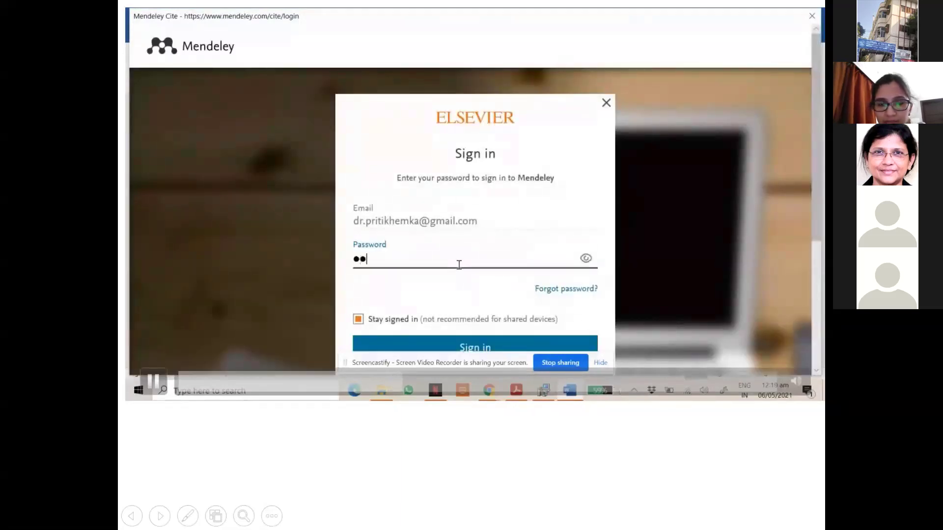
{"action": "type", "text": "****"}
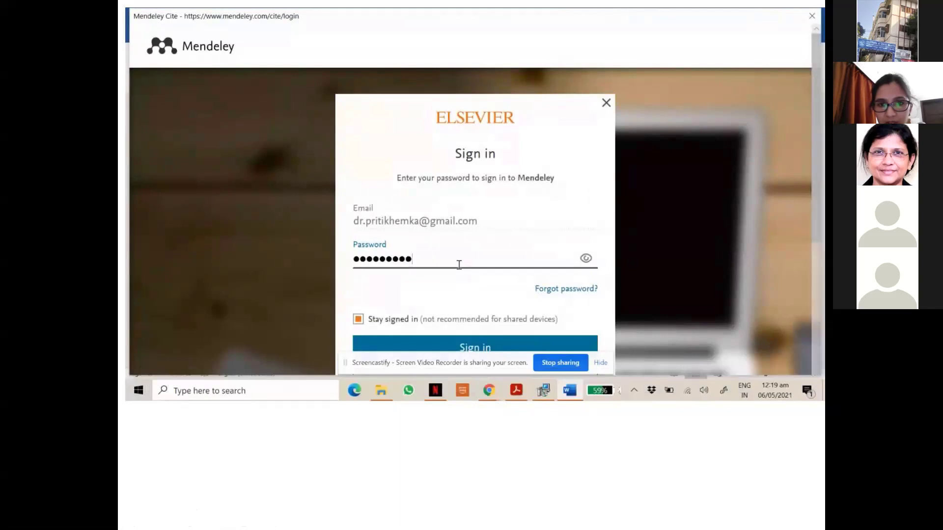
{"action": "key", "text": "Return"}
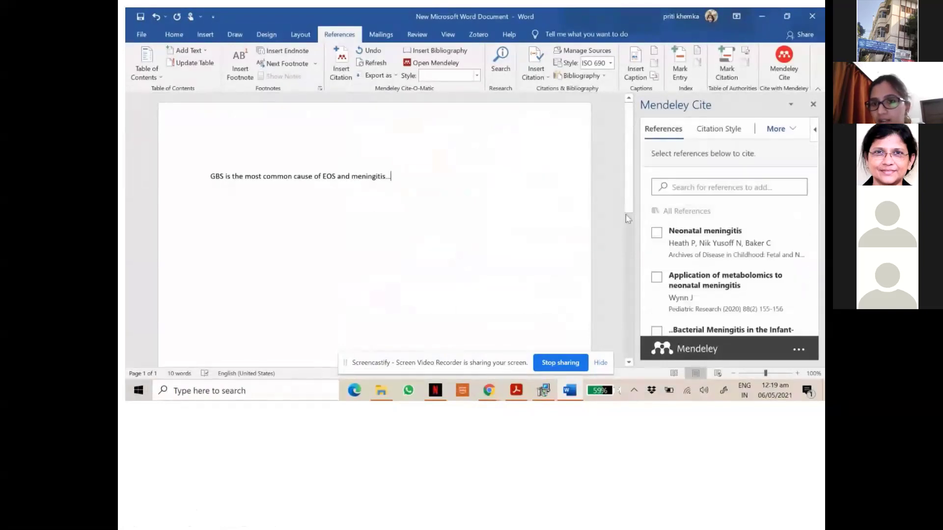
- Select the reference "Neonatal meningitis" in Mendeley Cite and update the citation style to American Medical Association 11th edition
{"action": "left_click", "coordinate": [660, 233]}
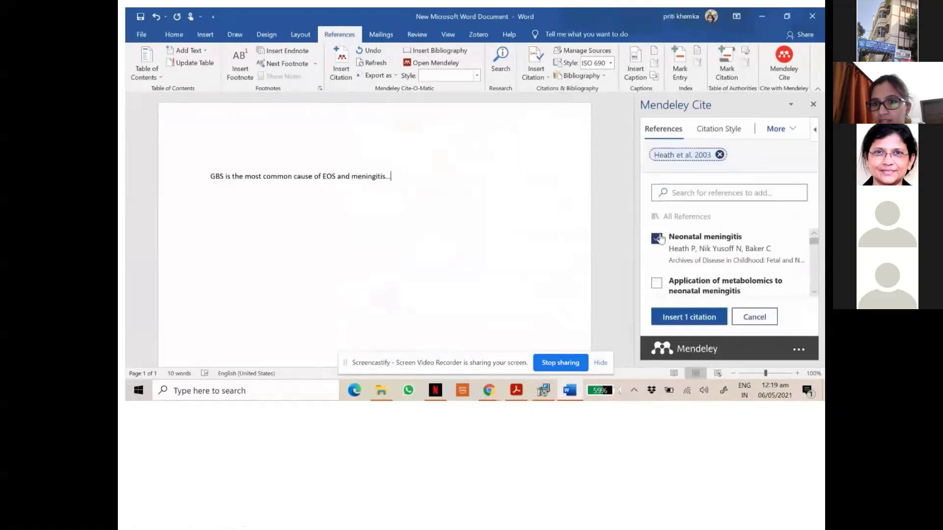
{"action": "left_click", "coordinate": [712, 125]}
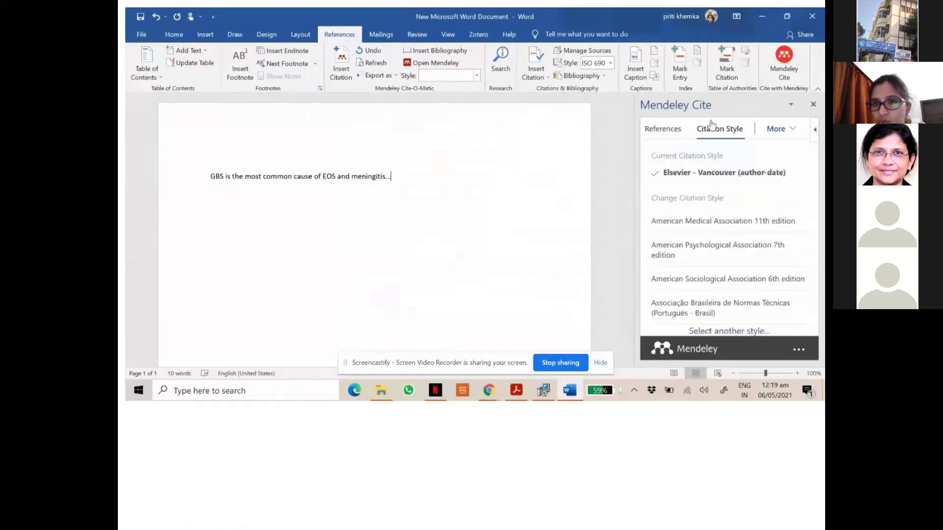
{"action": "left_click", "coordinate": [670, 225]}
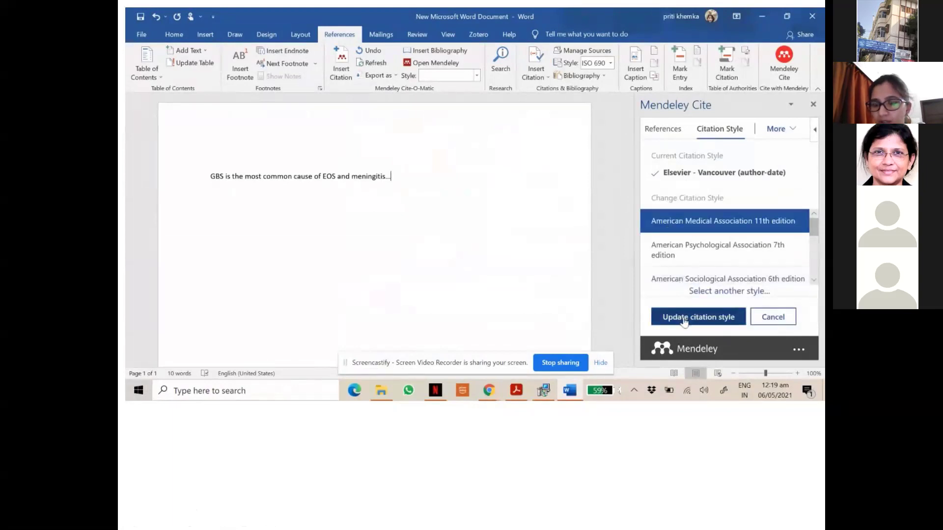
{"action": "left_click", "coordinate": [677, 261]}
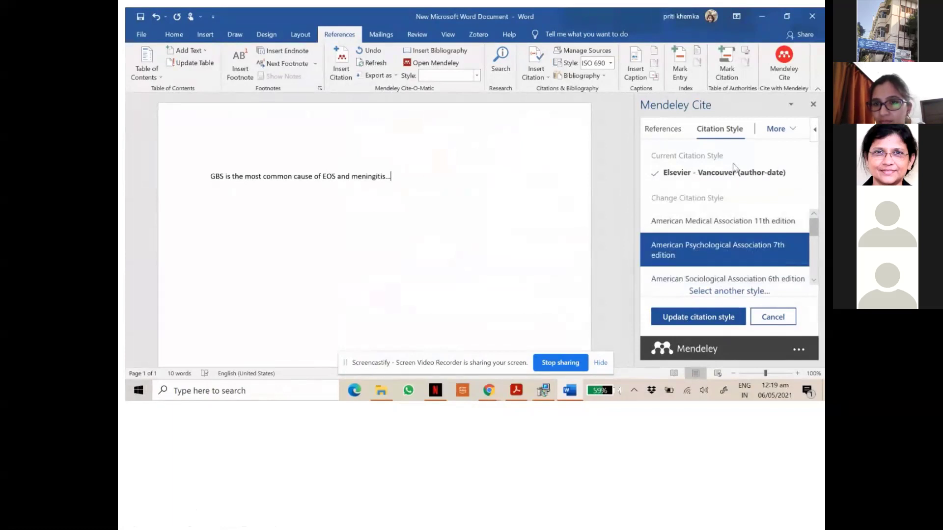
{"action": "left_click", "coordinate": [706, 225]}
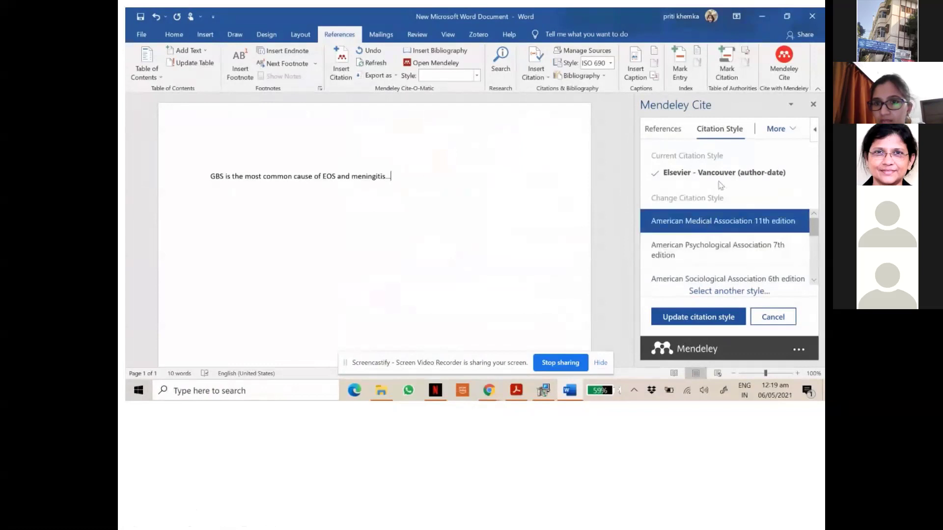
{"action": "left_click", "coordinate": [705, 320]}
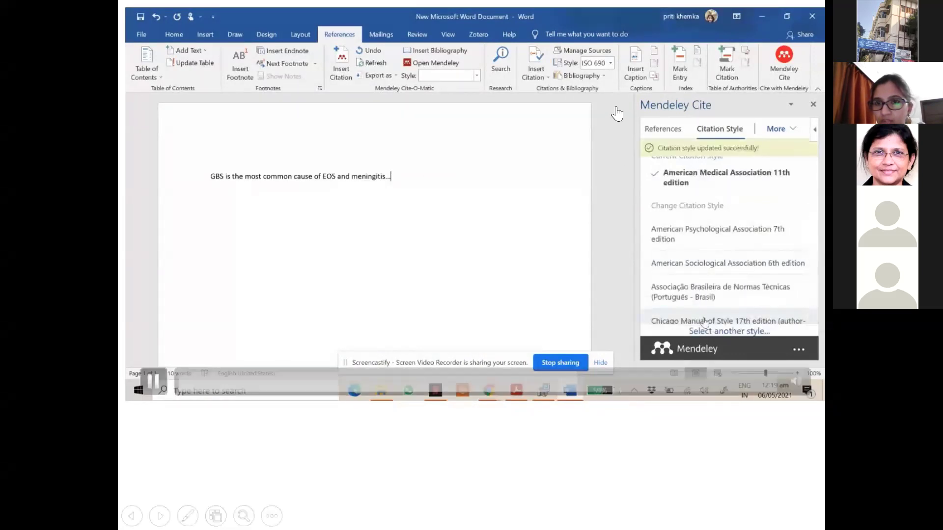
{"action": "scroll", "coordinate": [705, 315], "scroll_direction": "down", "scroll_amount": 5}
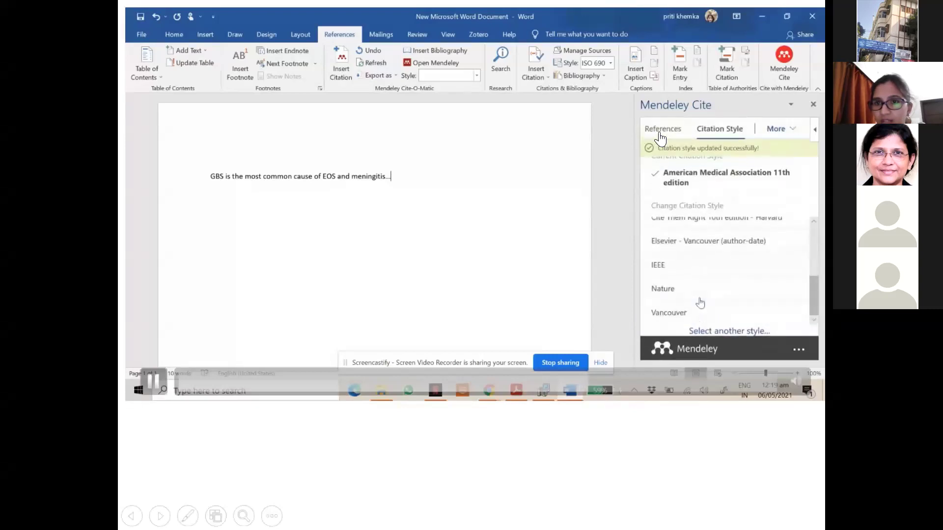
- Insert the selected "Neonatal meningitis" citation after the GBS sentence and start a new line below it
{"action": "left_click", "coordinate": [662, 129]}
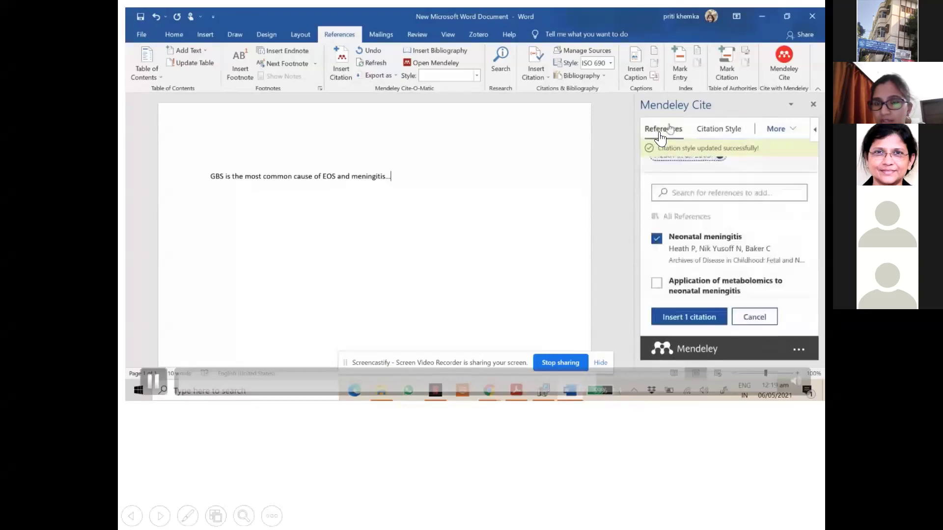
{"action": "left_click", "coordinate": [687, 318]}
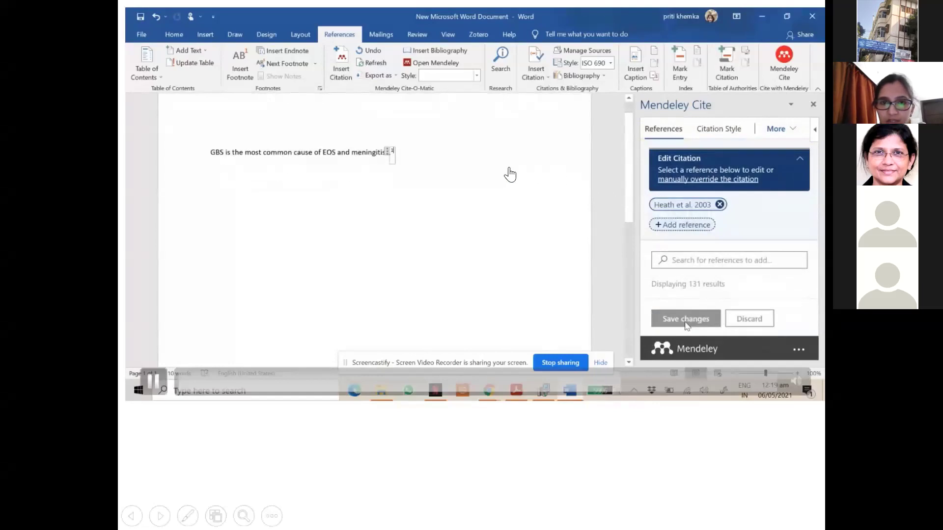
{"action": "left_click", "coordinate": [426, 156]}
{"action": "key", "text": "Return"}
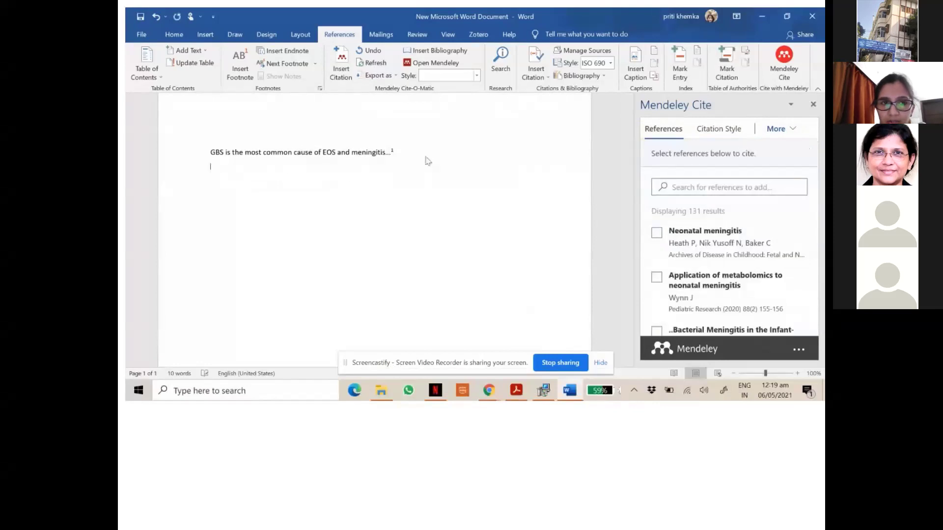
- Enter the filler text "sdhskhdsj" on the new line and cite "Application of metabolomics to neonatal meningitis" after it
{"action": "type", "text": "sdhsklhdsj"}
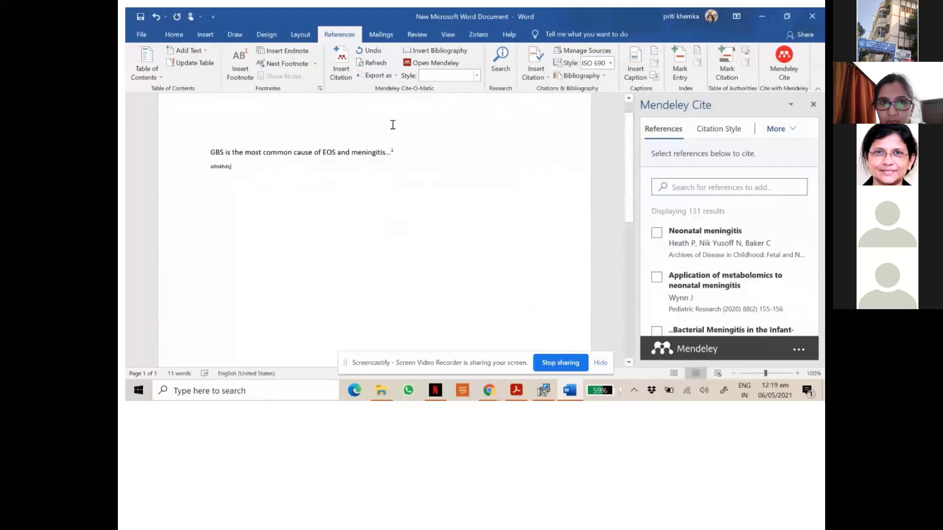
{"action": "left_click", "coordinate": [655, 279]}
{"action": "left_click", "coordinate": [684, 318]}
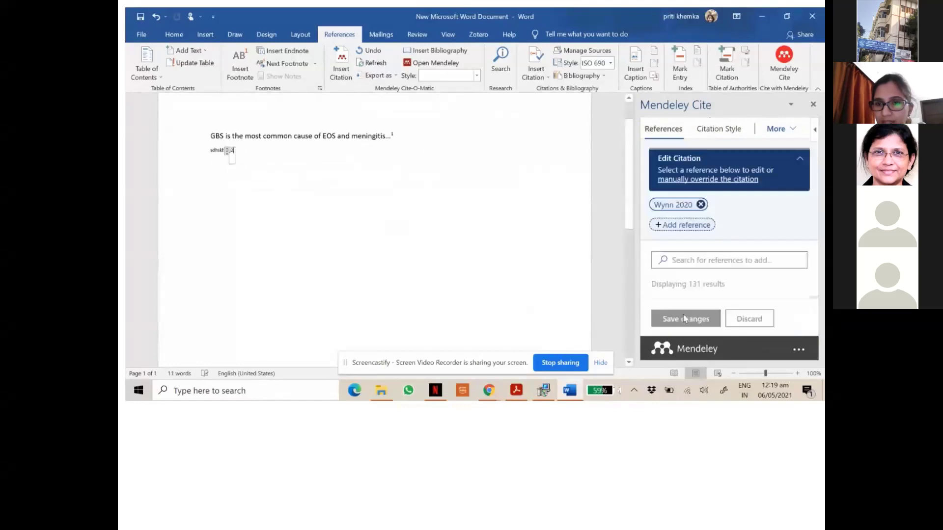
{"action": "left_click", "coordinate": [266, 155]}
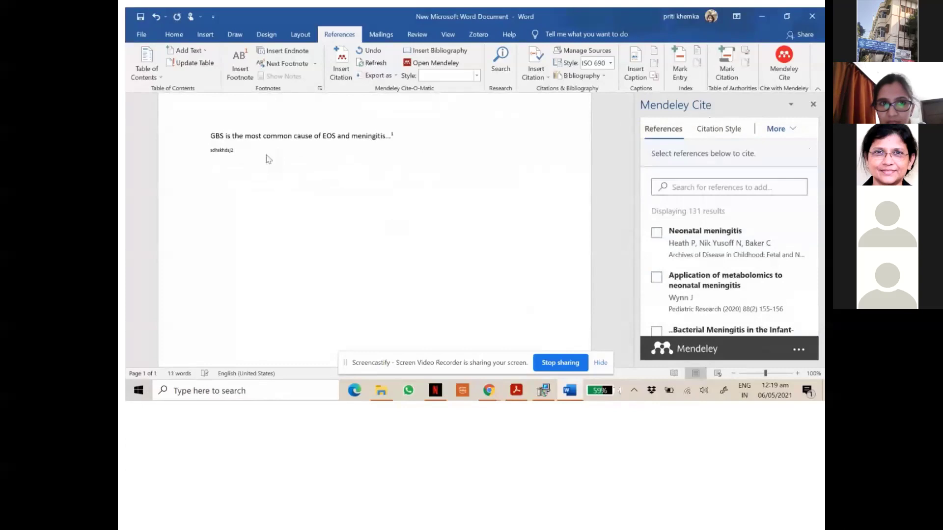
- Insert the Mendeley Cite bibliography on a new line below the second citation
{"action": "key", "text": "Return"}
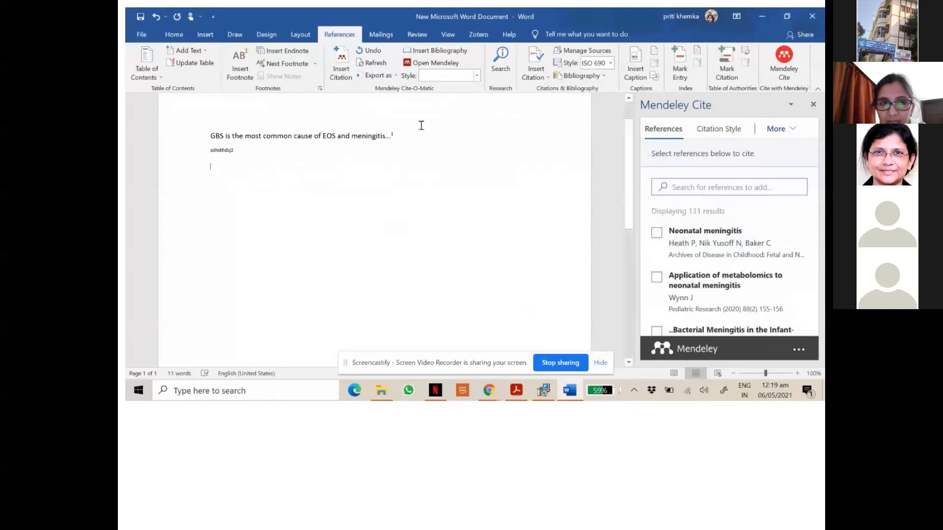
{"action": "left_click", "coordinate": [764, 137]}
{"action": "left_click", "coordinate": [750, 146]}
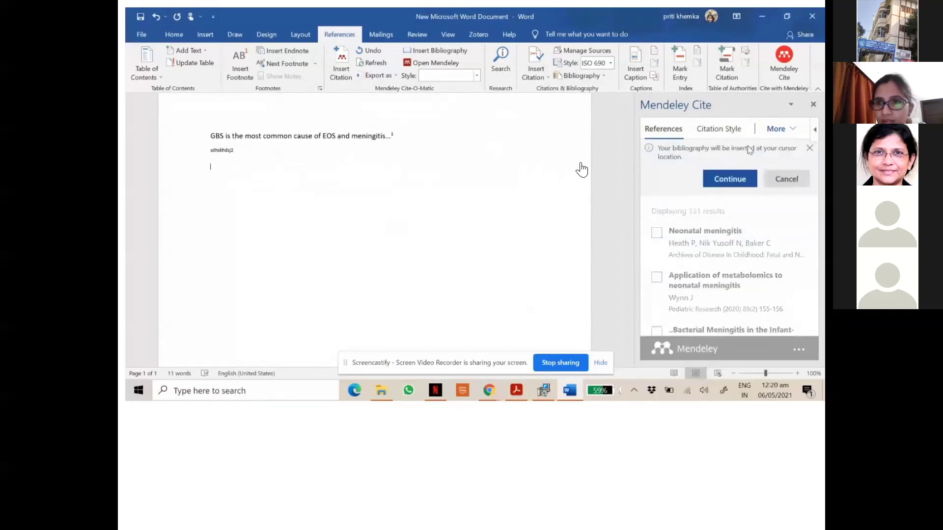
{"action": "left_click", "coordinate": [731, 180]}
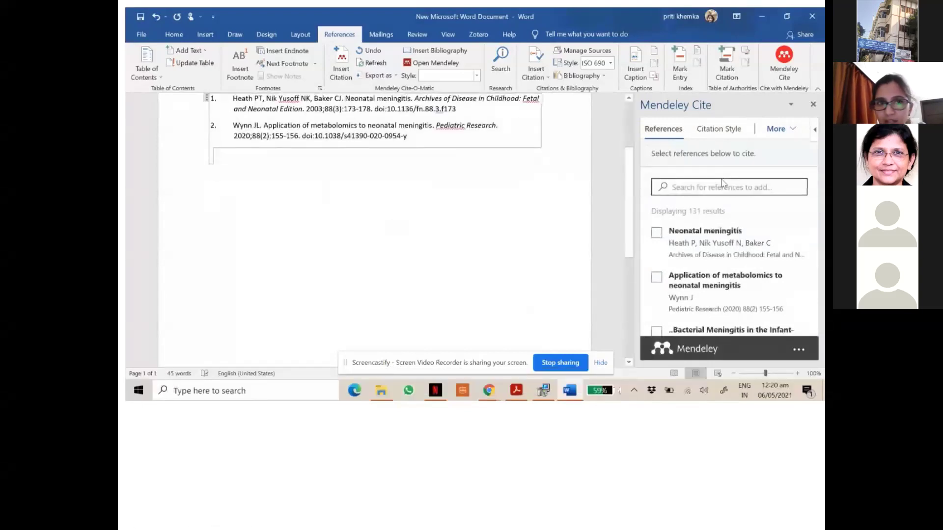
{"action": "scroll", "coordinate": [472, 172], "scroll_direction": "up", "scroll_amount": 3}
{"action": "left_click", "coordinate": [376, 158]}
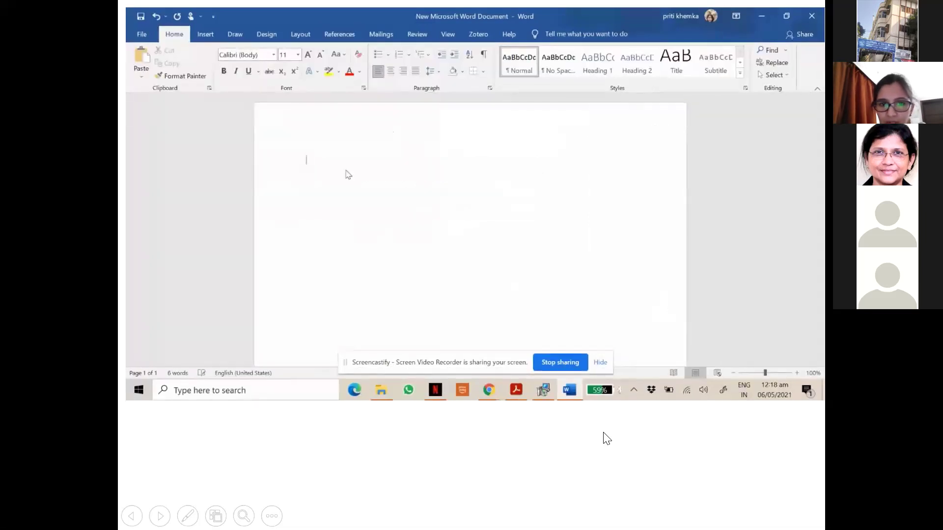
{"action": "left_click", "coordinate": [669, 438]}
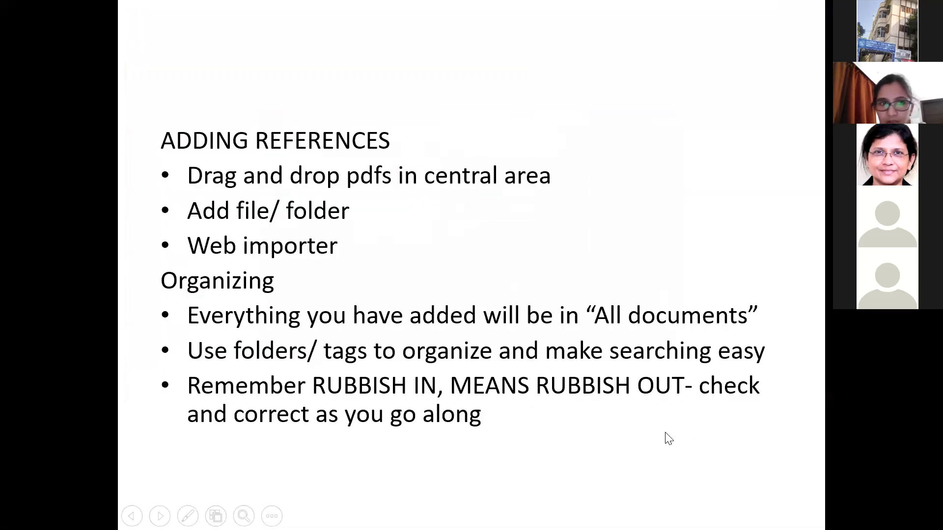
{"action": "key", "text": "Left"}
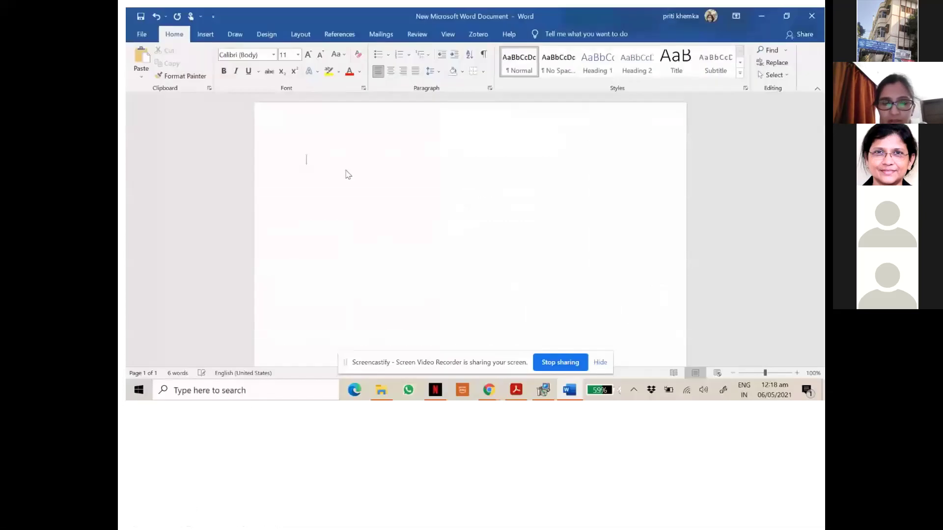
{"action": "key", "text": "Right"}
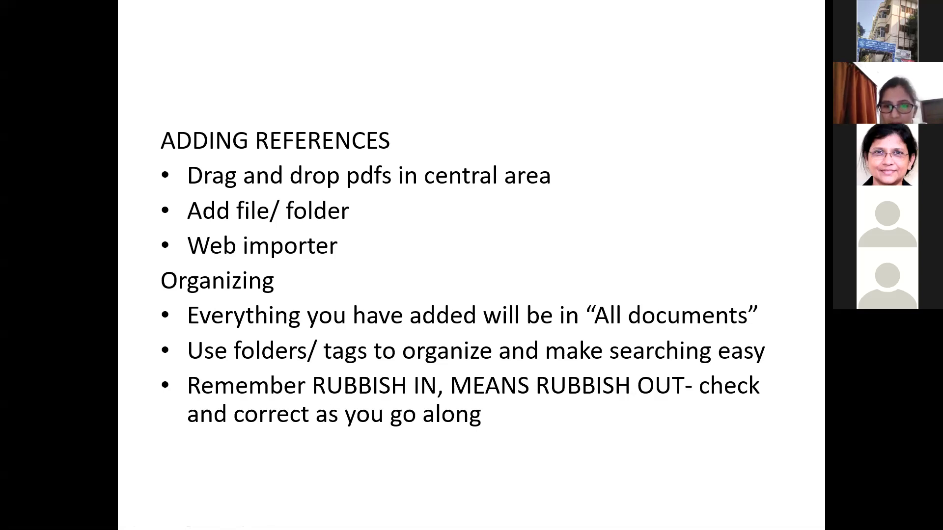
{"action": "key", "text": "alt+Tab"}
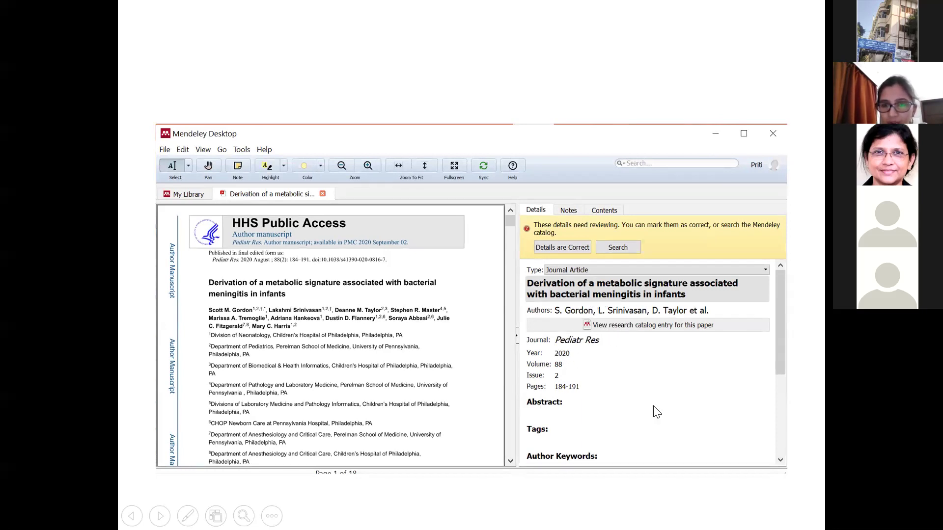
{"action": "key", "text": "Right"}
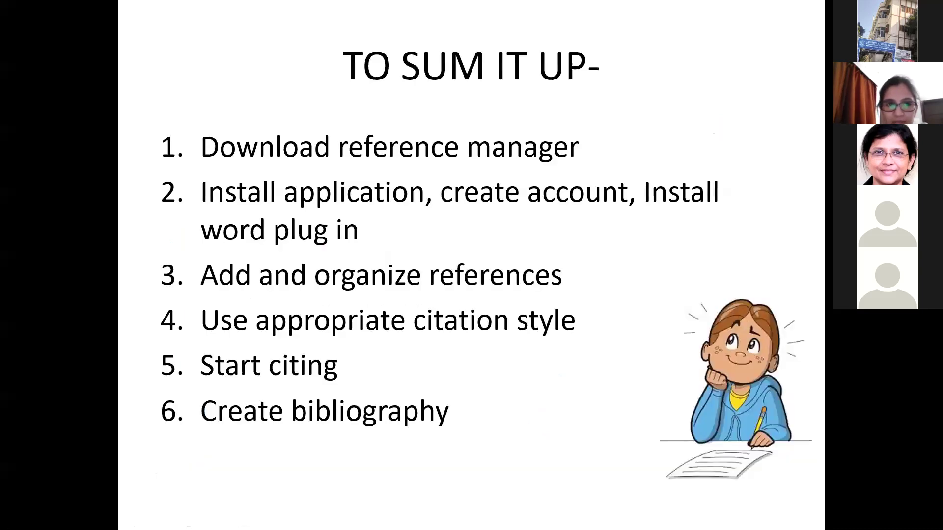